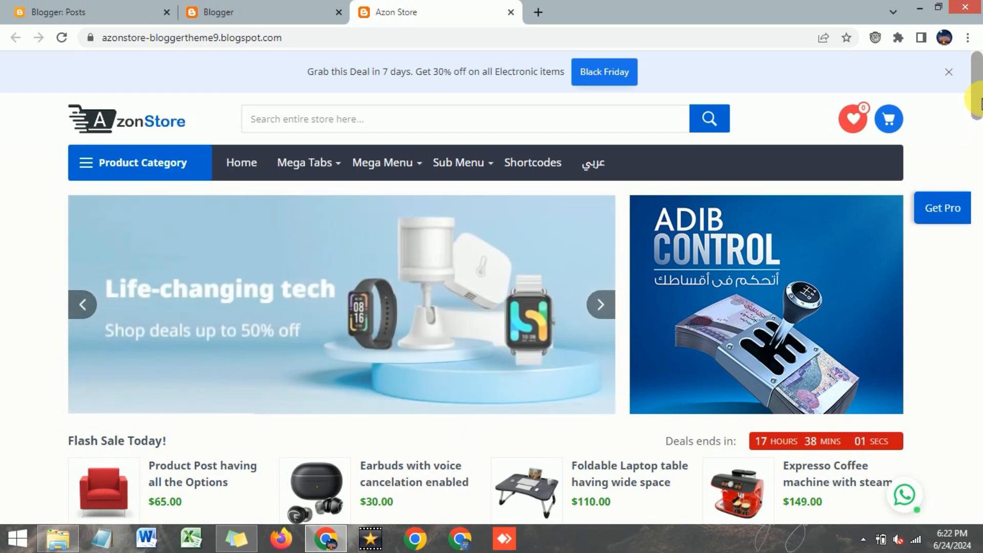
Compare the banner beside the slider on the Azon Store demo with the banner on the Blogger blog's homepage
scroll(979, 102, down, 1)
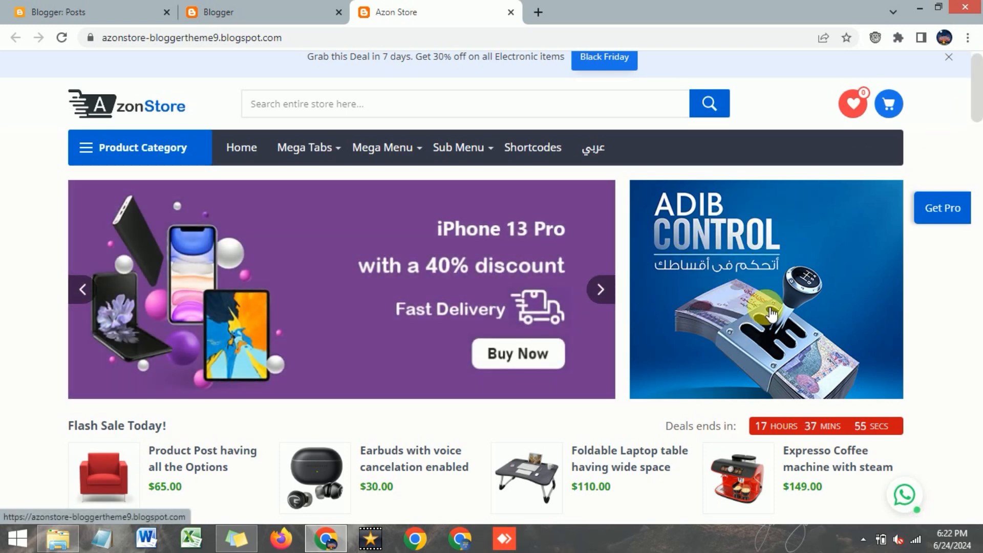
drag(977, 103, 977, 106)
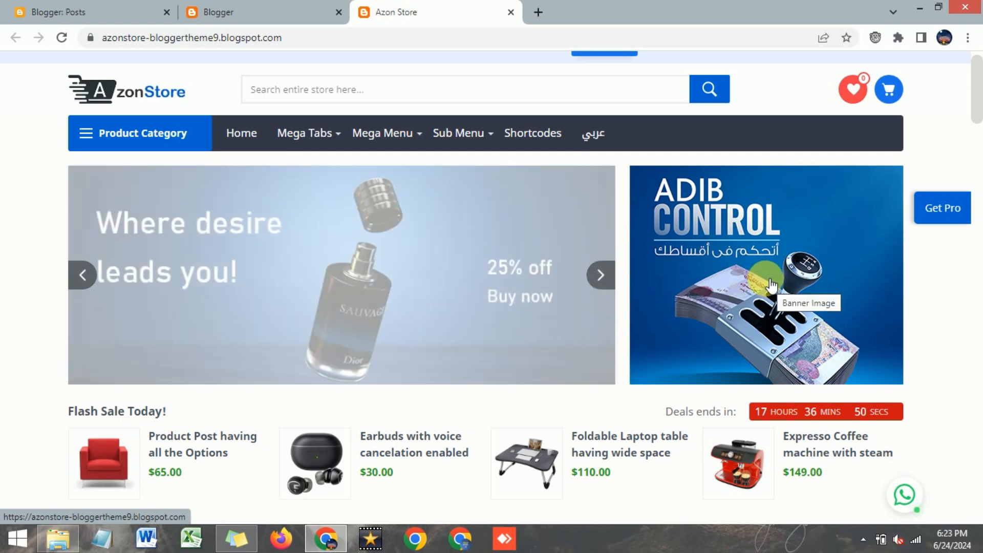
key(ctrl+shift+Tab)
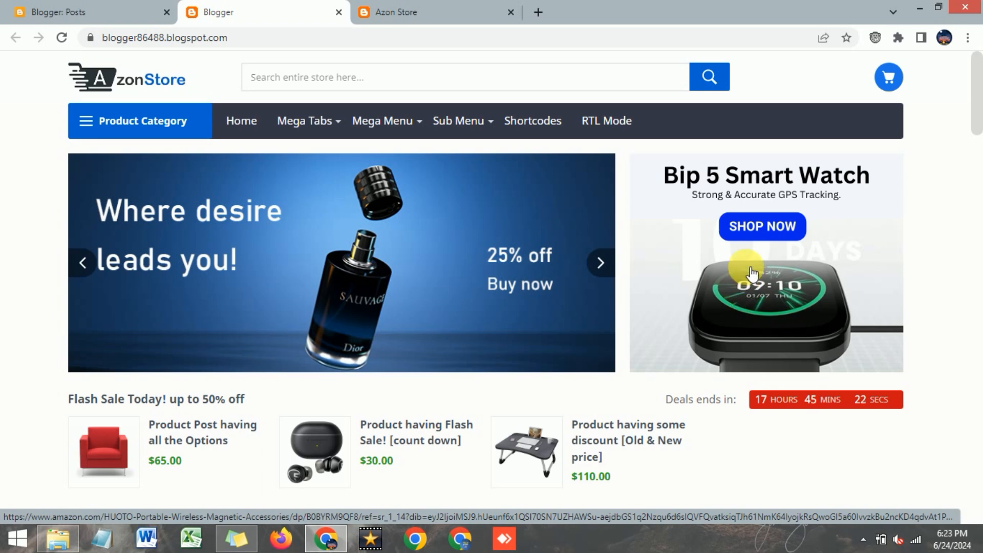
click(423, 9)
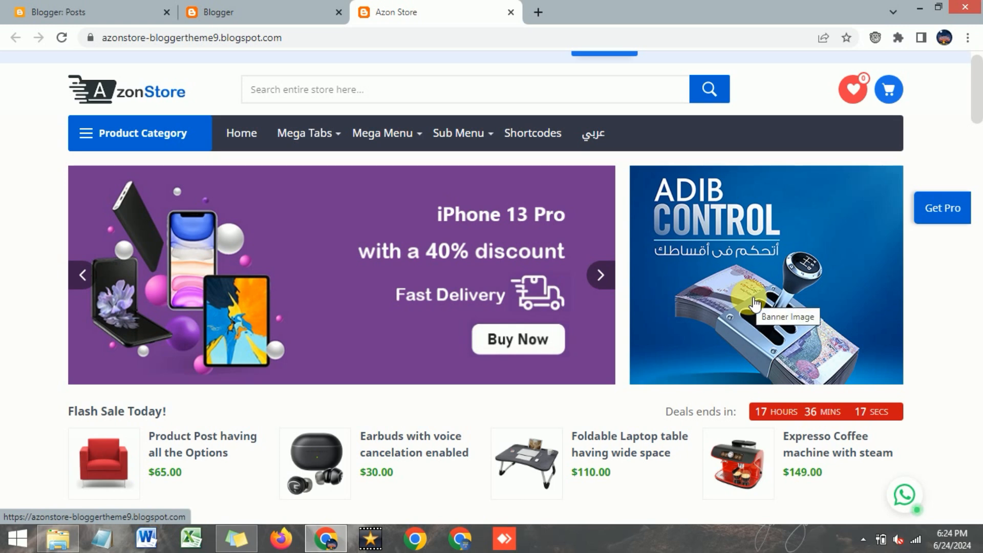
click(218, 7)
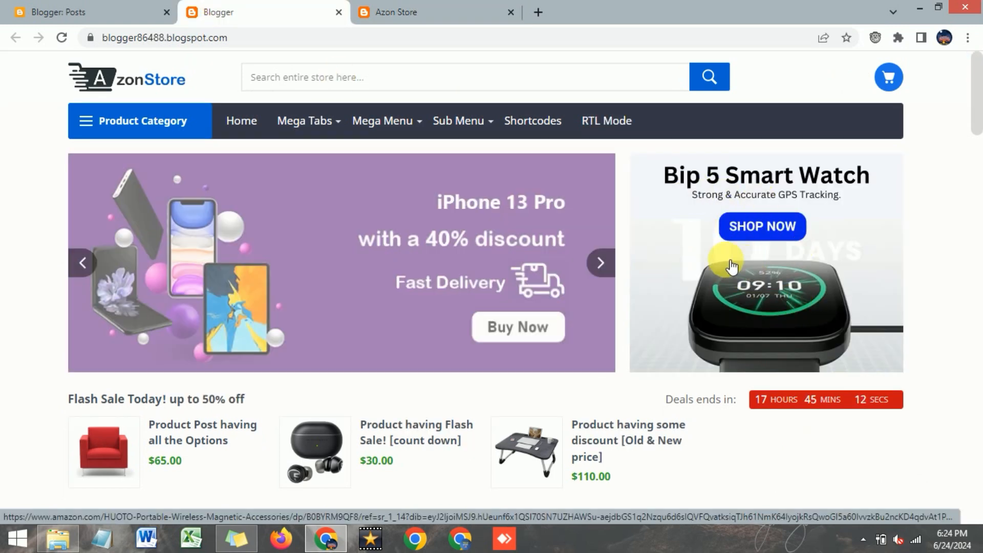
Open the blog's Layout settings in Blogger and locate the Banner section
click(128, 6)
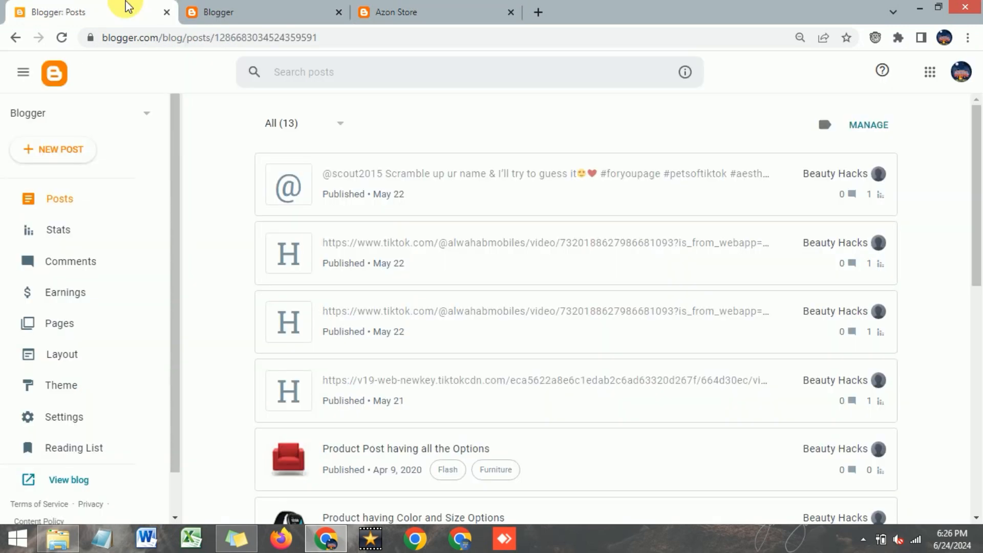
click(58, 363)
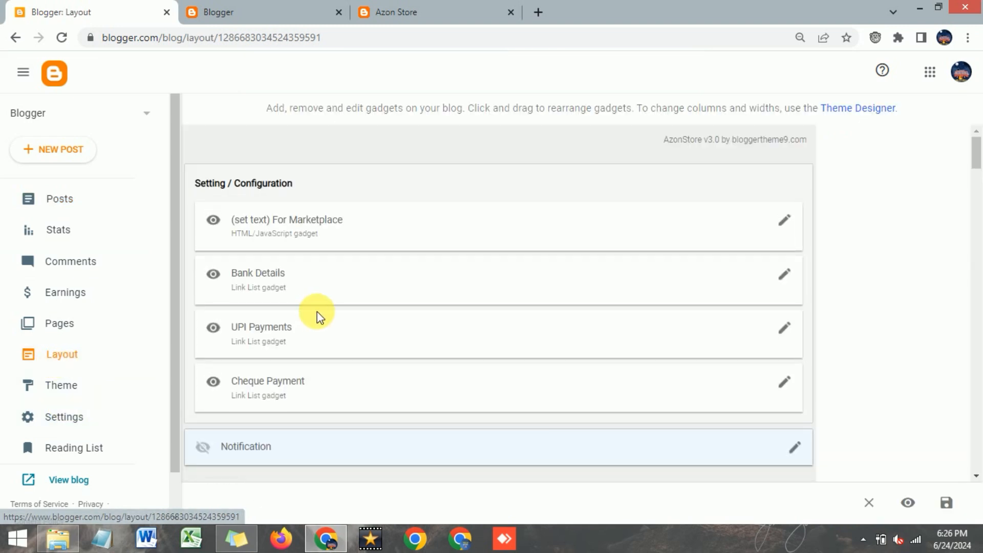
scroll(316, 312, down, 3)
scroll(316, 310, down, 1)
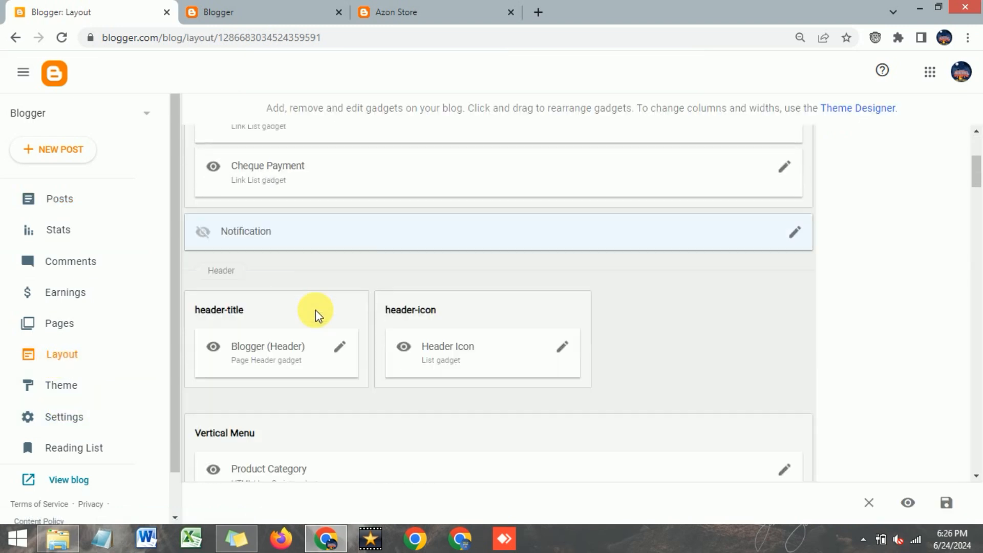
scroll(315, 309, down, 2)
scroll(315, 309, down, 1)
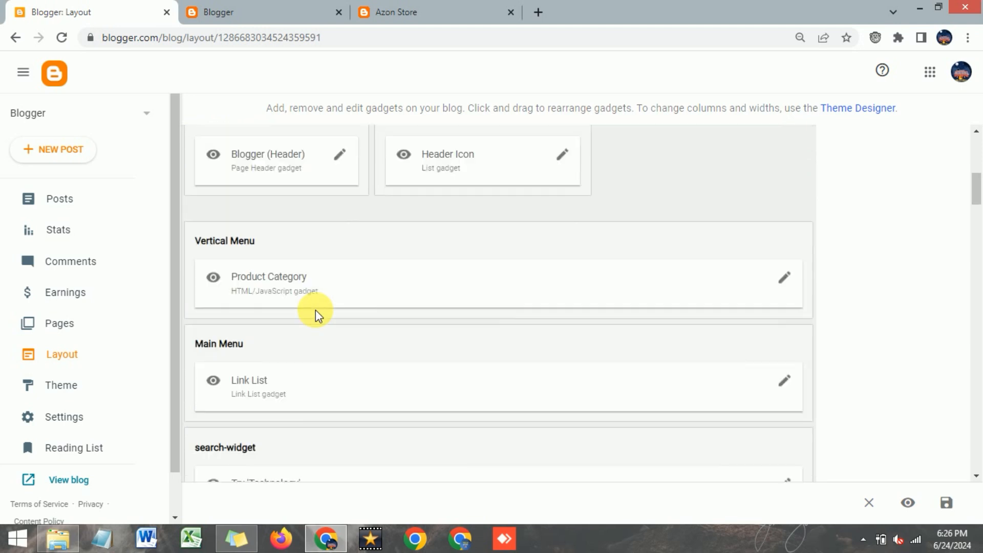
scroll(315, 309, down, 1)
scroll(315, 310, down, 3)
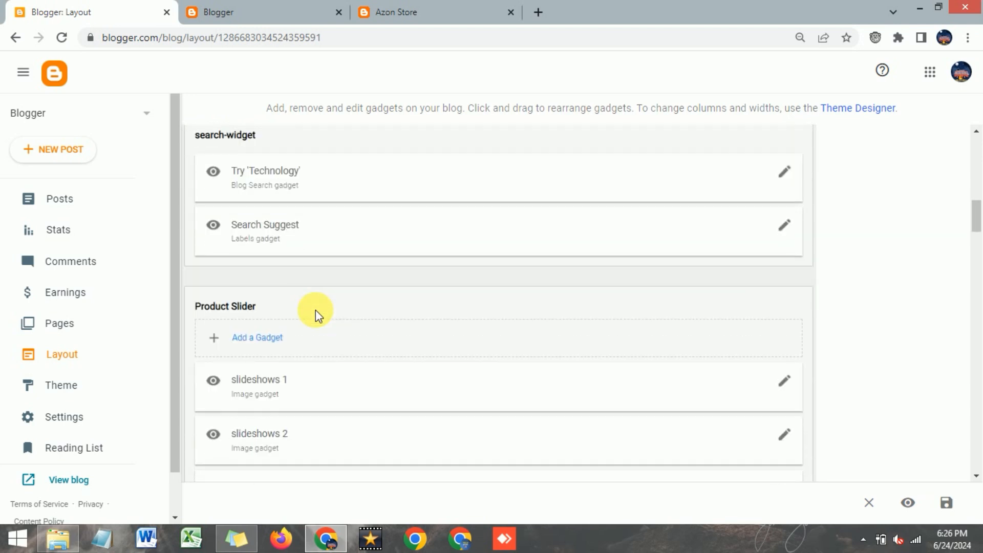
scroll(316, 309, down, 5)
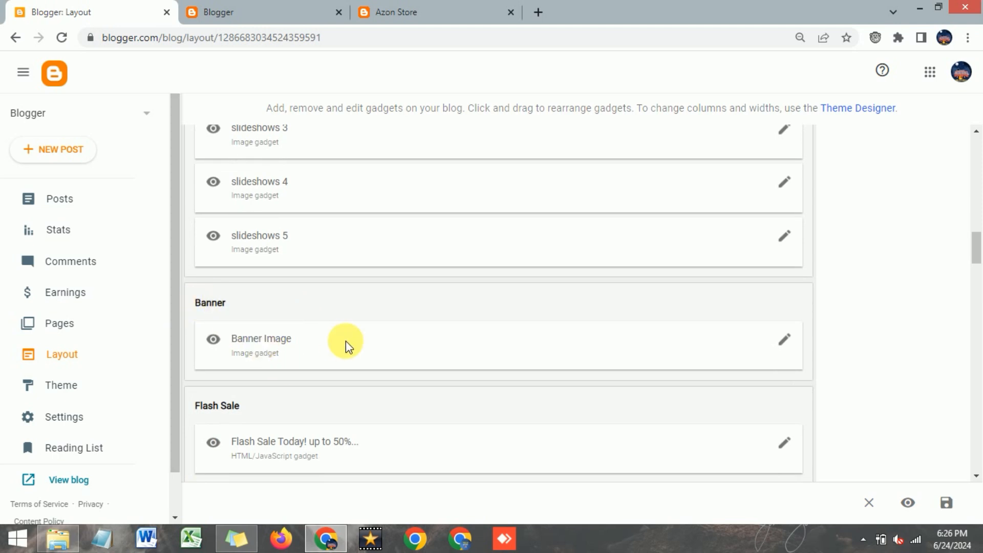
Check the demo store's banner, and open the Banner Image gadget's settings at its link and image
click(315, 13)
click(407, 11)
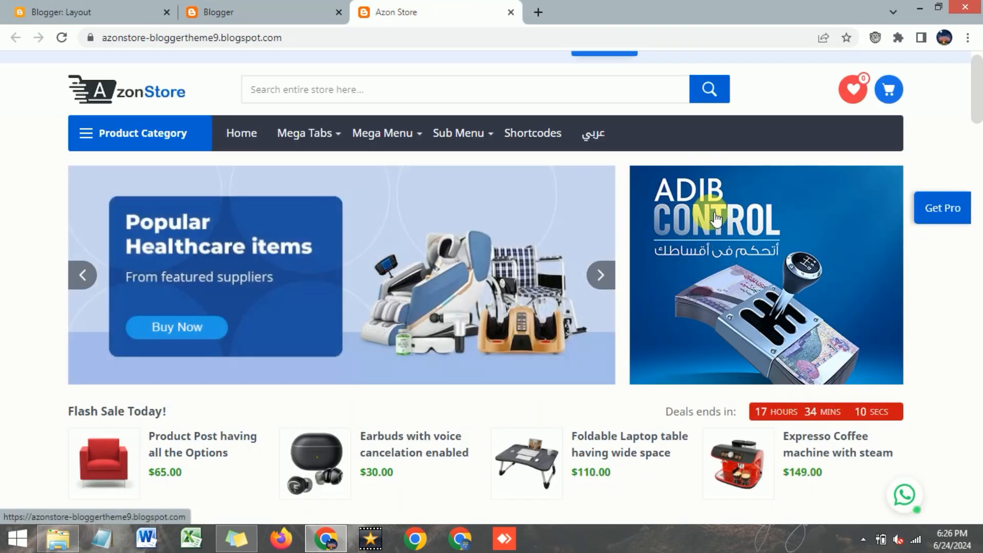
click(118, 7)
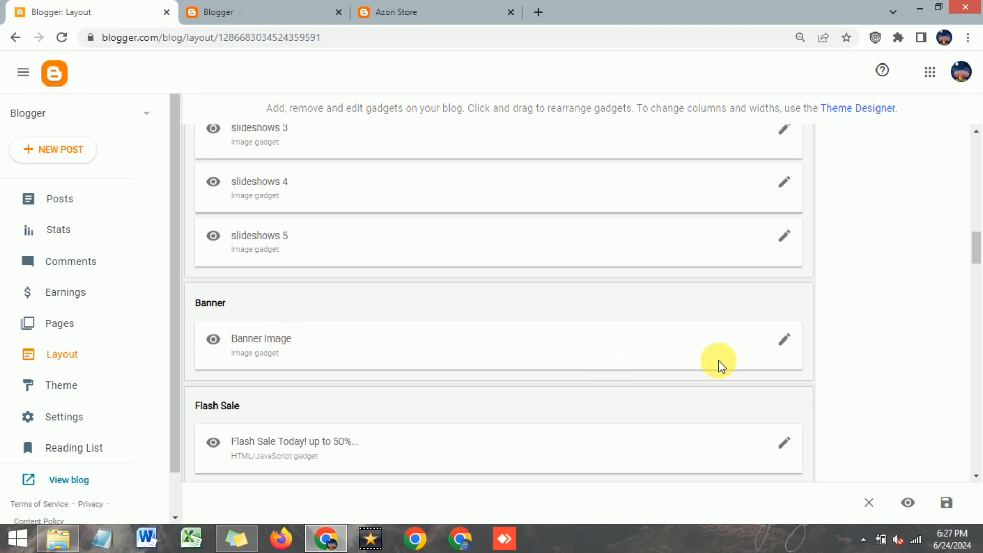
click(787, 341)
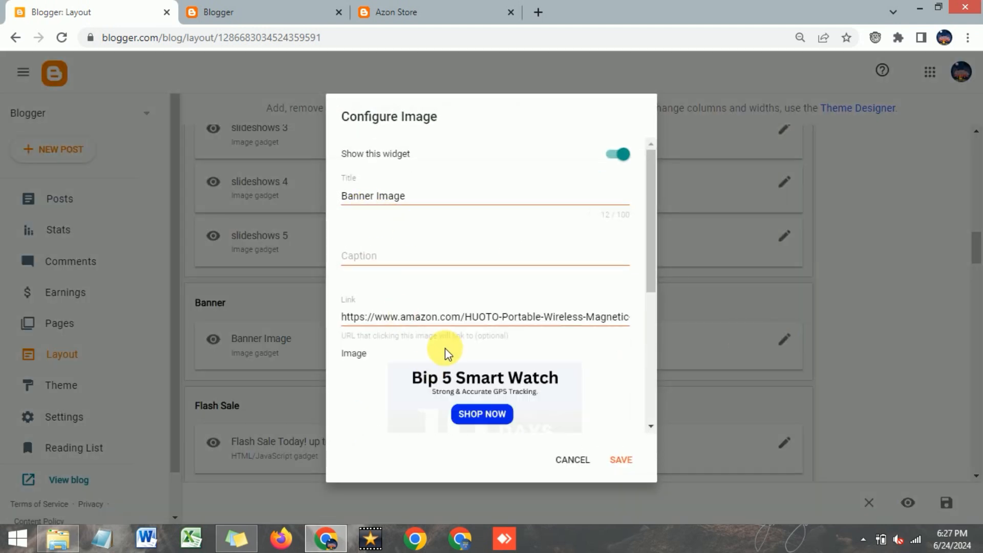
scroll(449, 351, down, 2)
scroll(449, 351, down, 2)
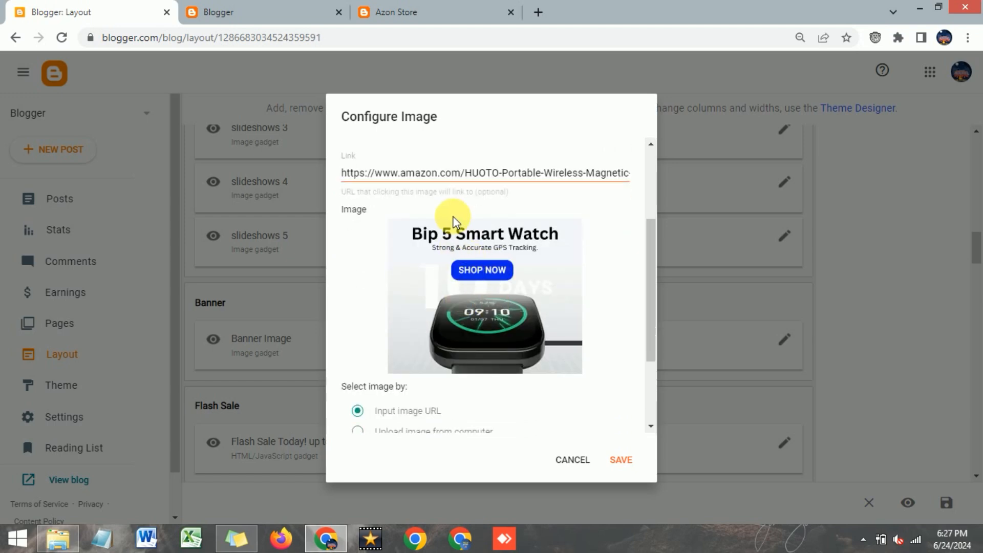
Compare the banners on the demo store and the blog with the Banner Image gadget's title, caption and link fields
click(423, 13)
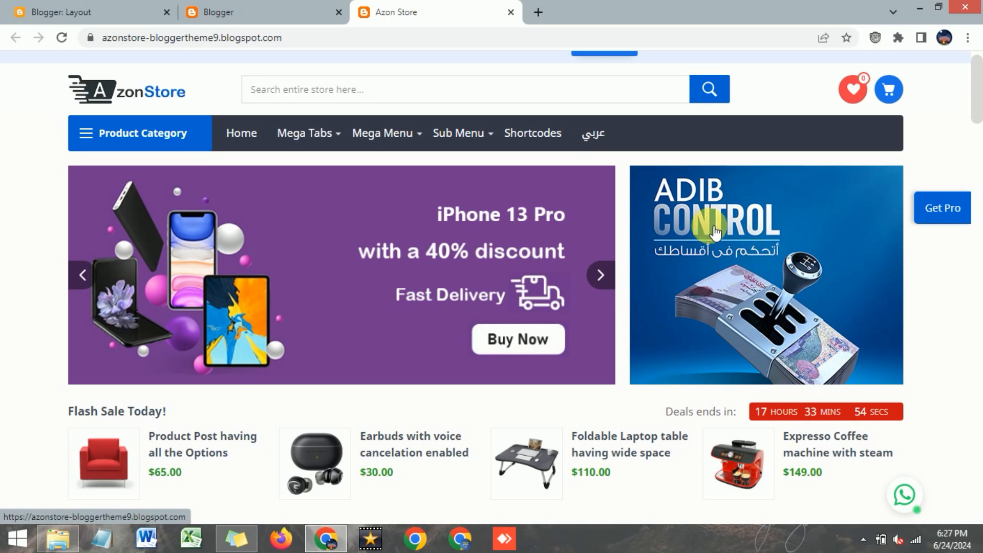
click(255, 7)
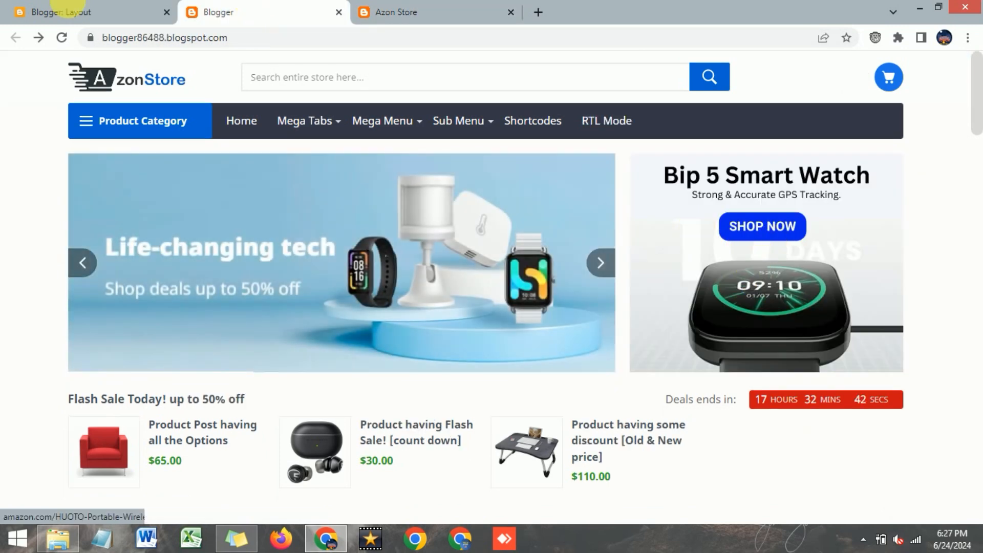
click(77, 12)
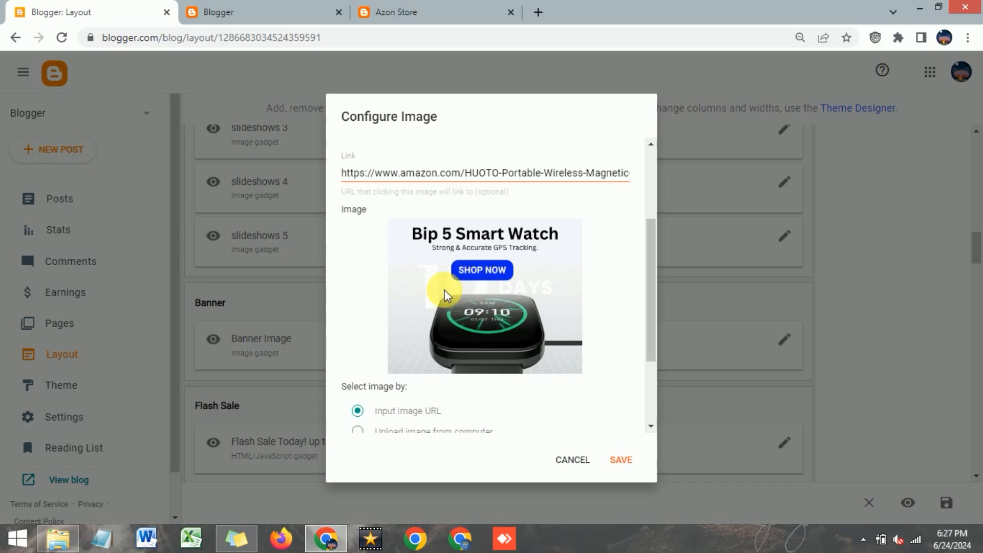
scroll(485, 282, up, 1)
scroll(485, 282, up, 2)
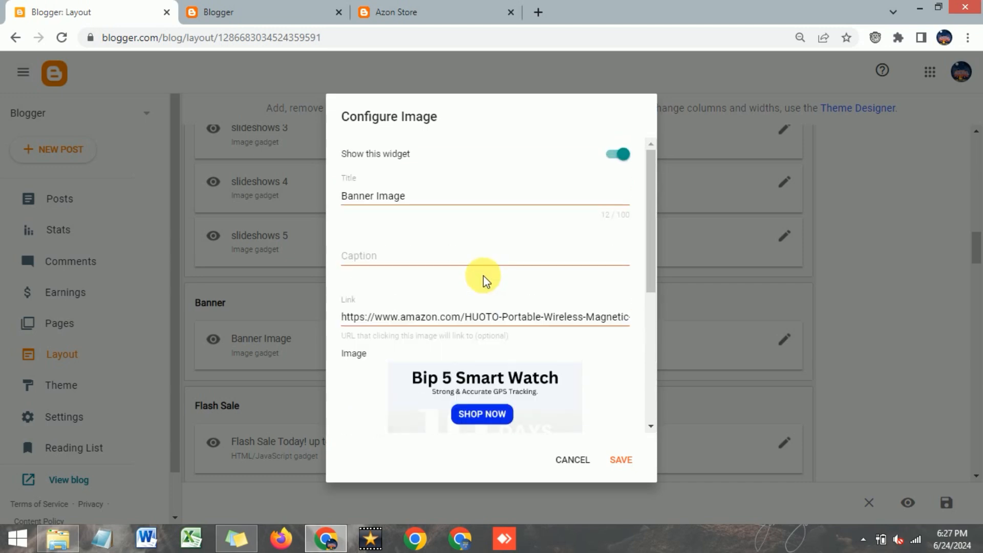
scroll(404, 186, down, 1)
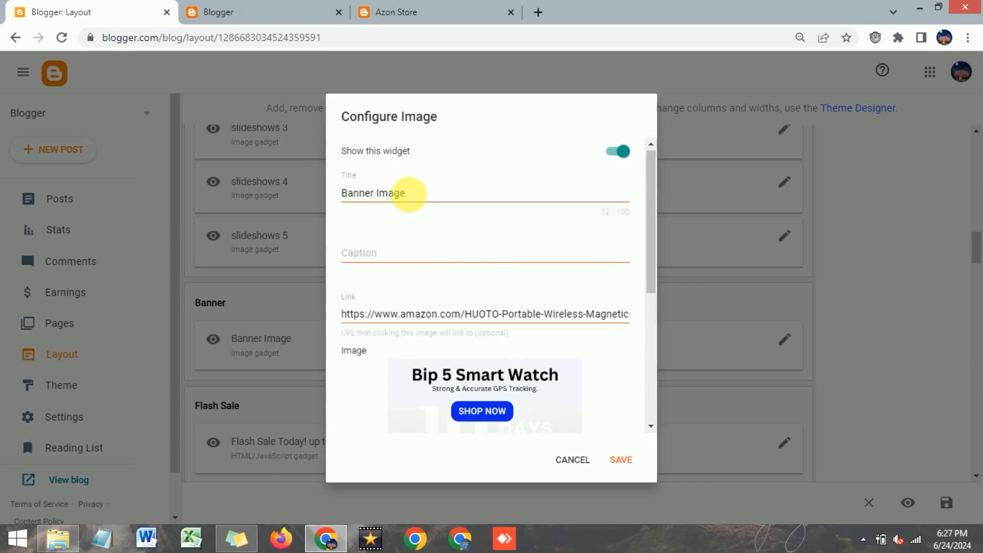
scroll(408, 193, up, 1)
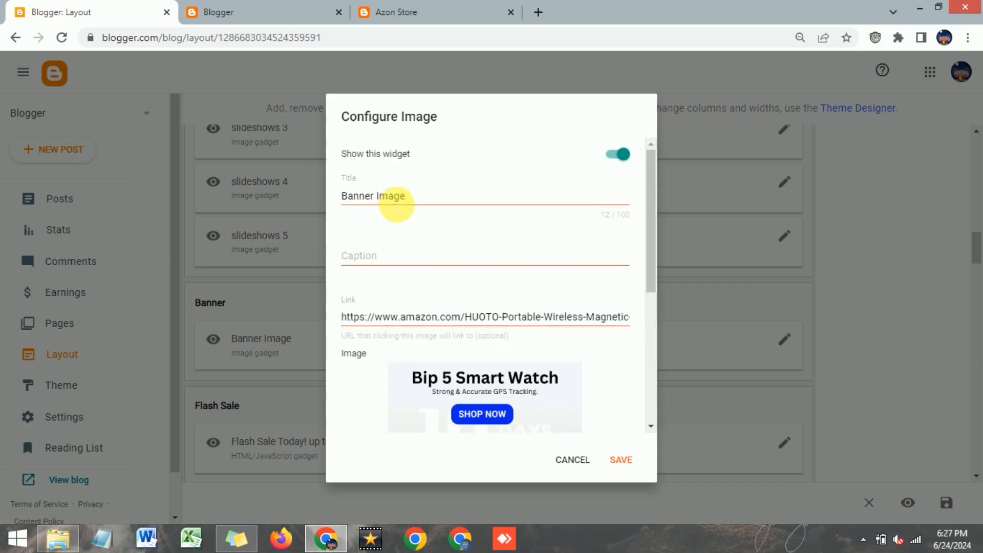
Check the banner on the live blog again, and examine the link and image in the Banner Image gadget's settings
click(320, 7)
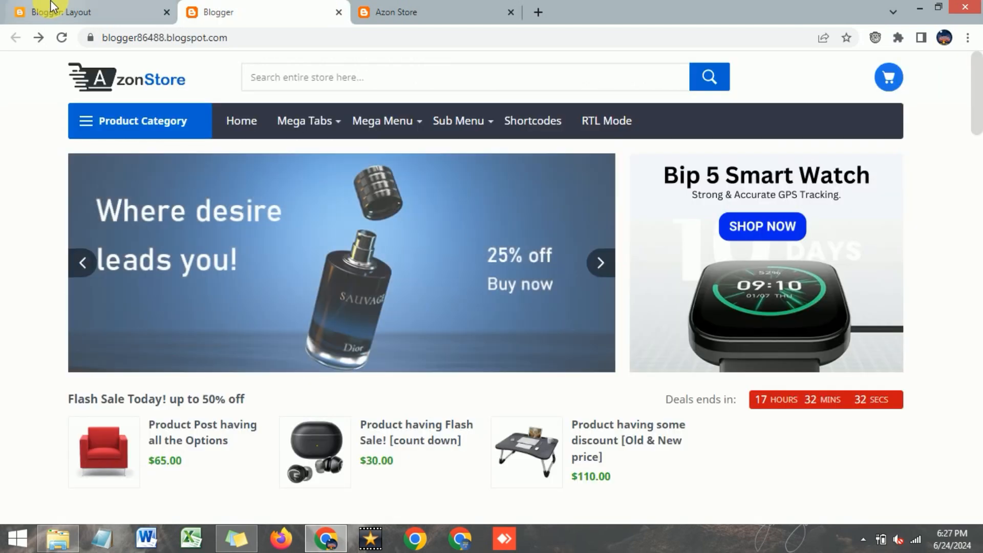
click(54, 10)
click(219, 9)
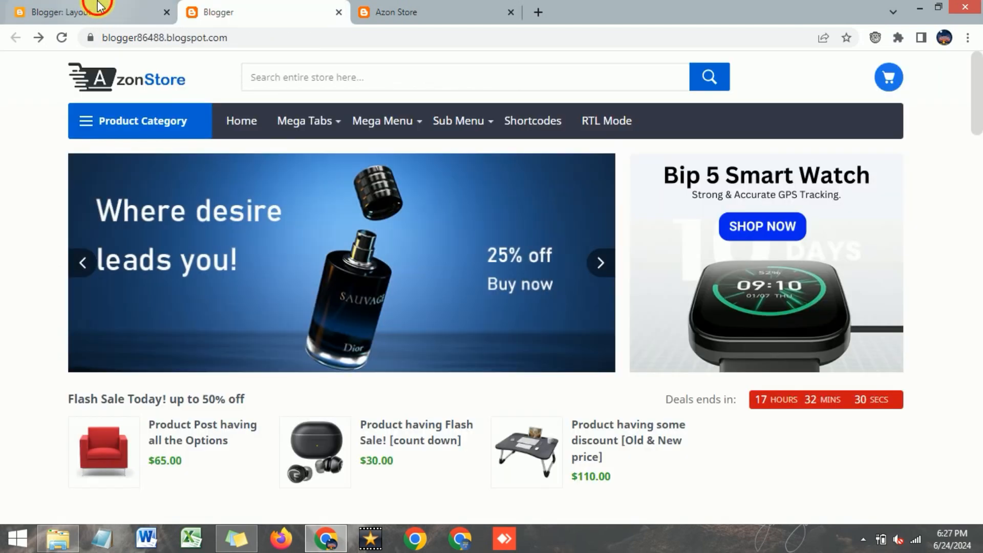
click(98, 10)
scroll(373, 250, down, 2)
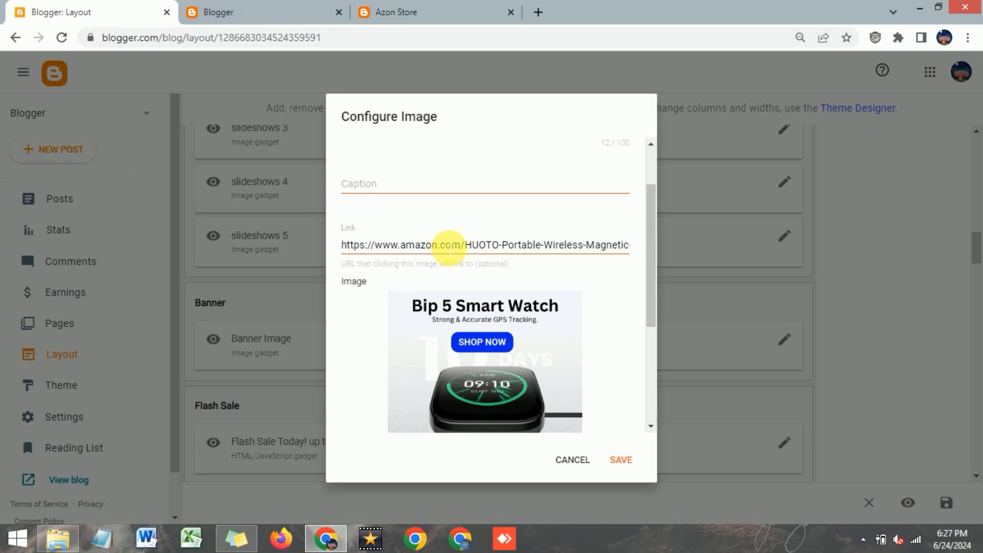
scroll(449, 245, down, 1)
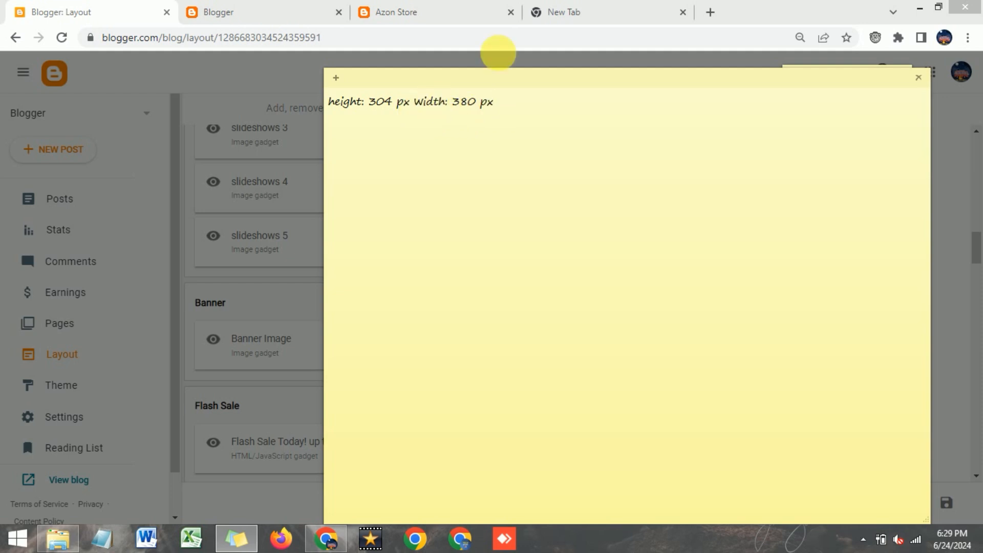
Close the full-screen smart watch photo and switch to the 380 × 304 px banner design in Canva
click(582, 7)
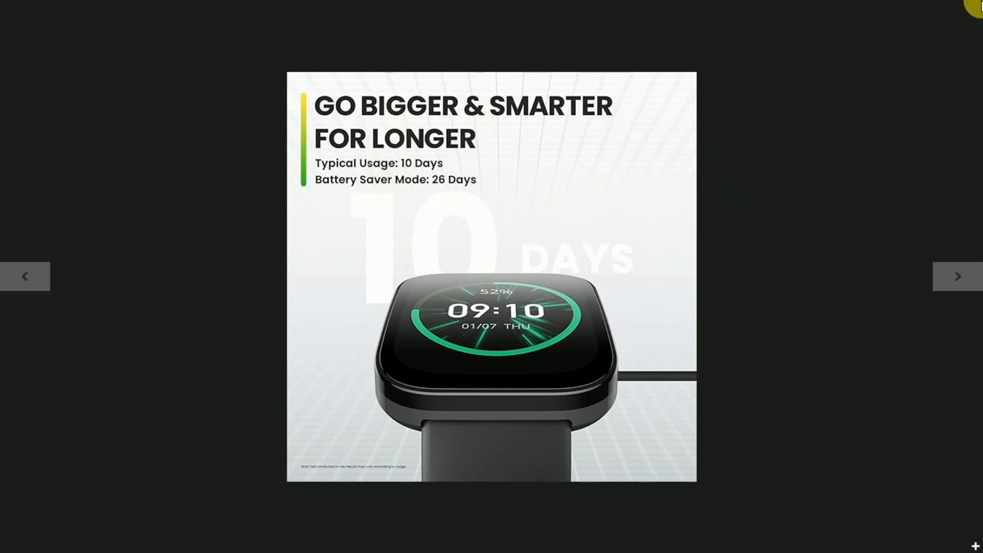
click(978, 6)
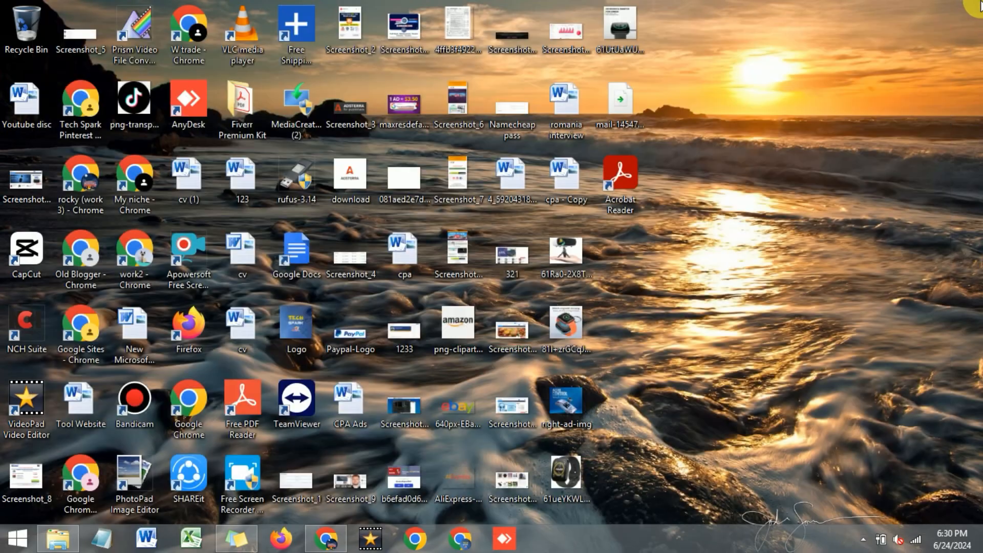
click(326, 546)
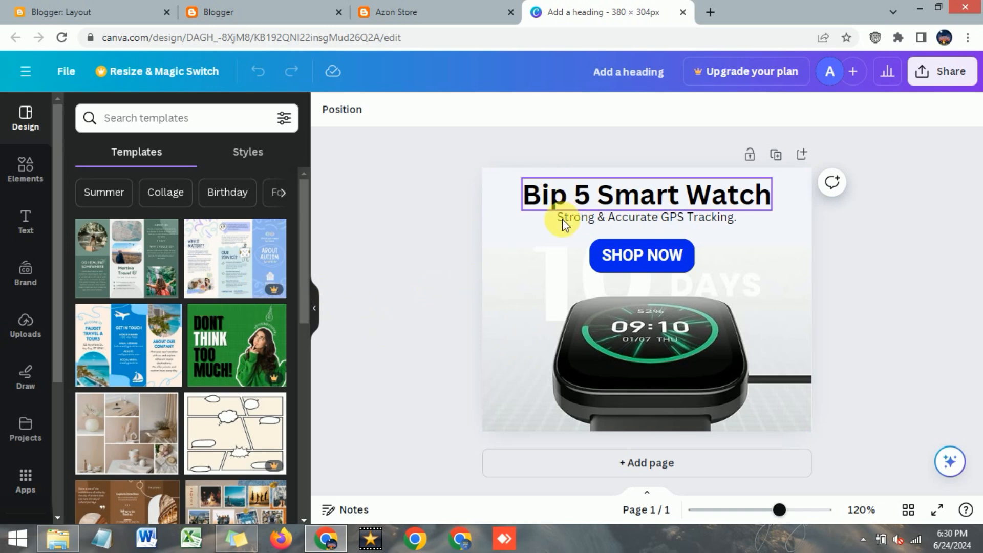
Inspect the tagline, SHOP NOW text and blue button shape in the Bip 5 Smart Watch banner design
click(576, 369)
click(599, 222)
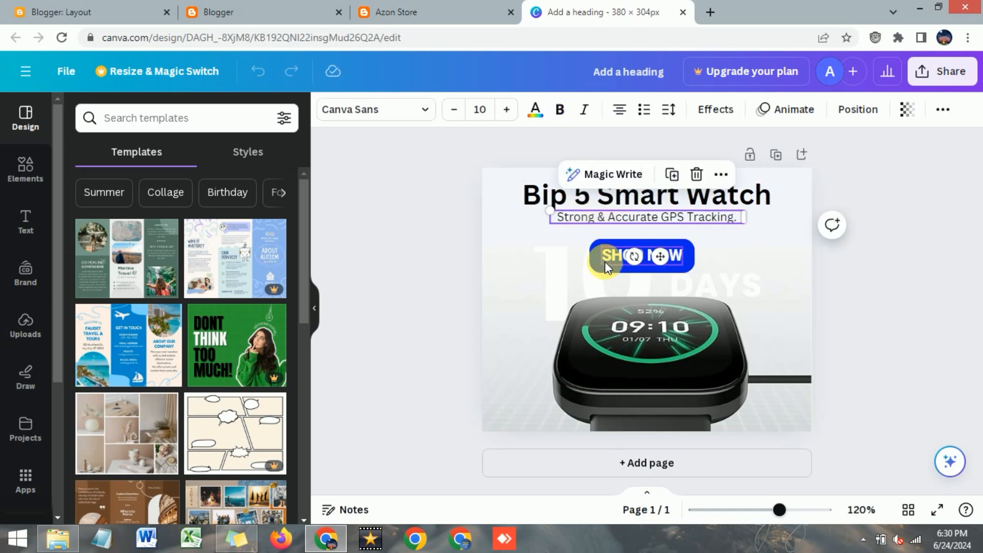
click(604, 262)
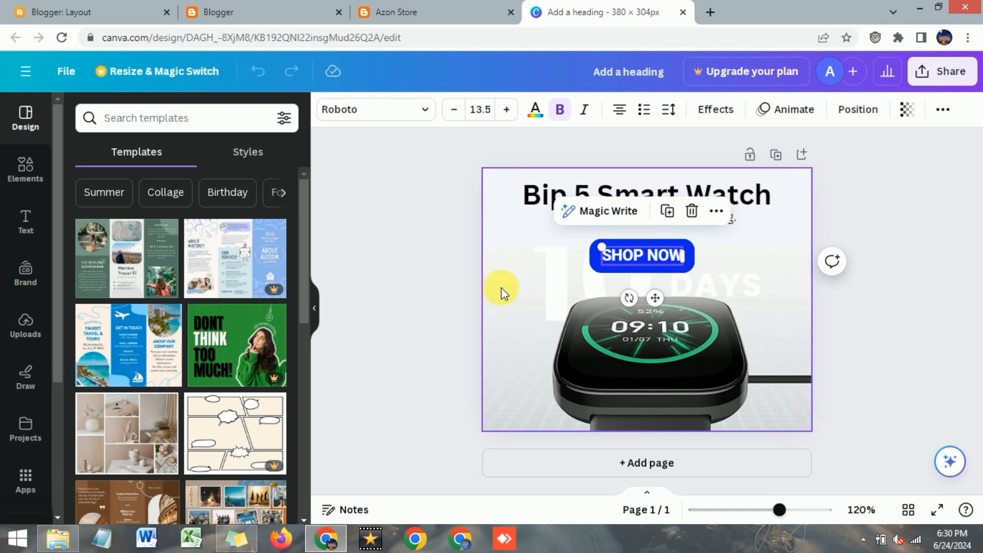
click(610, 259)
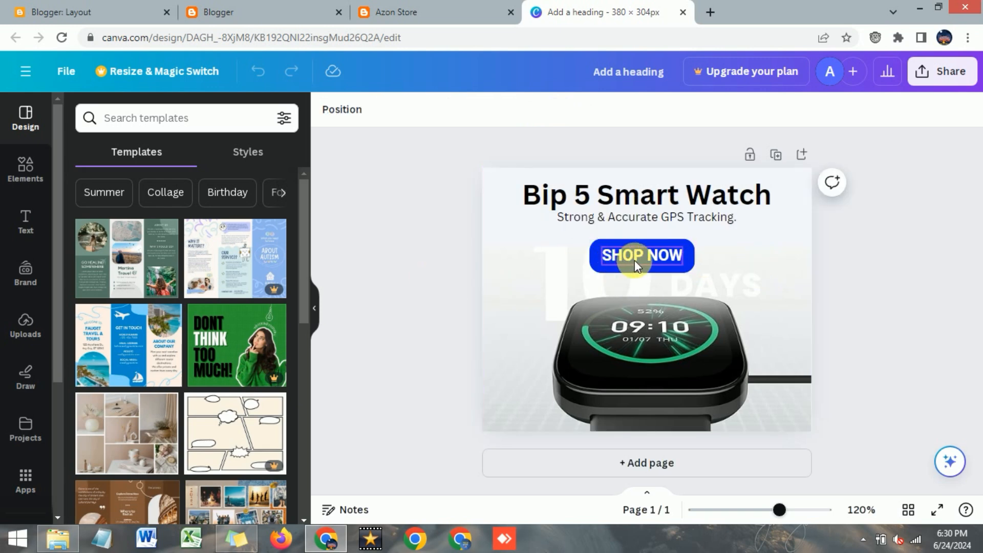
click(593, 269)
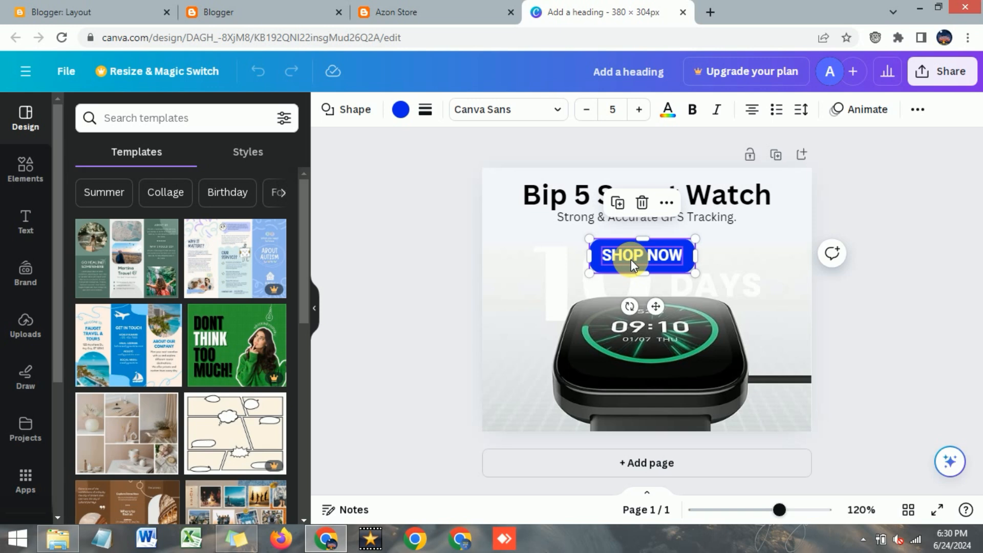
click(436, 238)
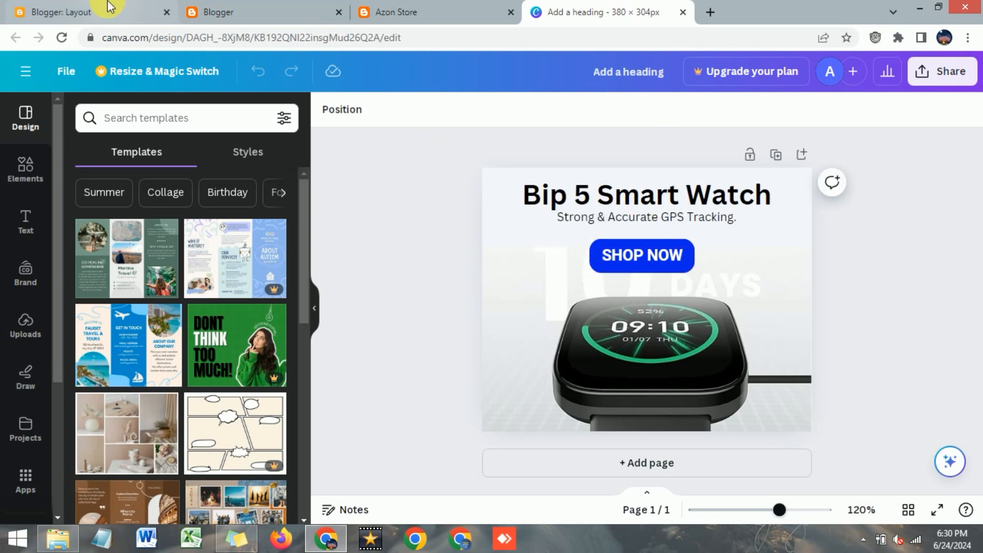
Return to the Blogger layout and replace the Banner Image gadget's picture by uploading the file Add a heading from the Downloads folder
click(125, 7)
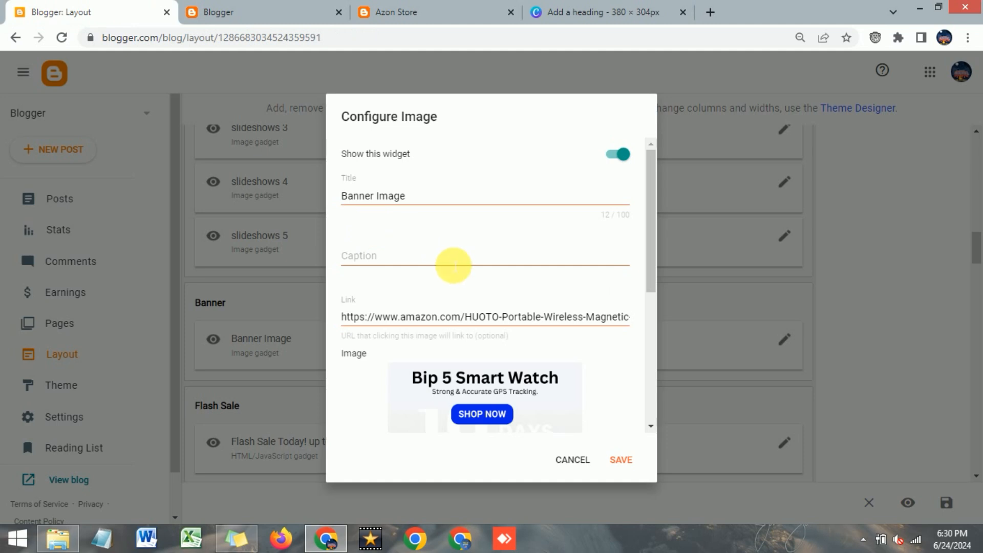
scroll(453, 264, down, 2)
scroll(454, 265, down, 2)
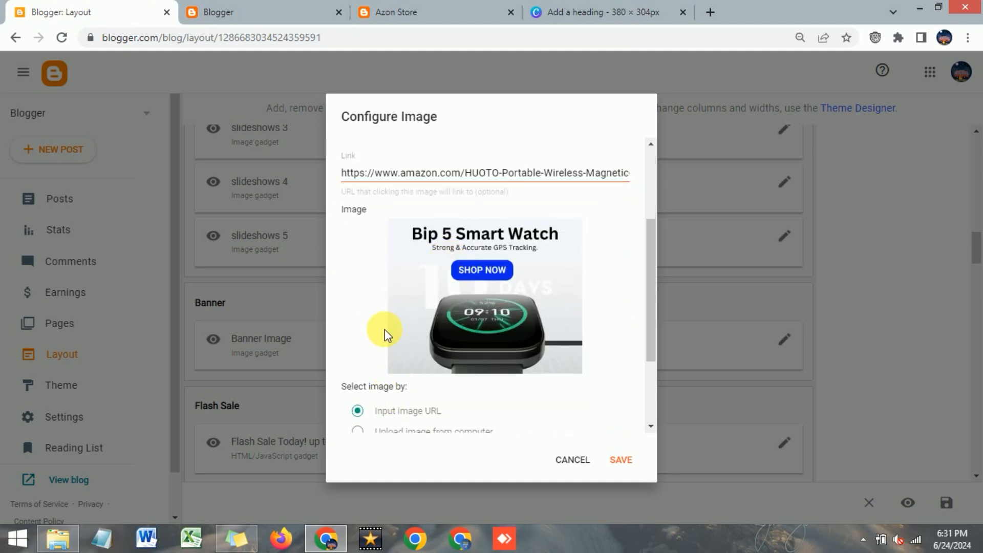
scroll(389, 354, down, 2)
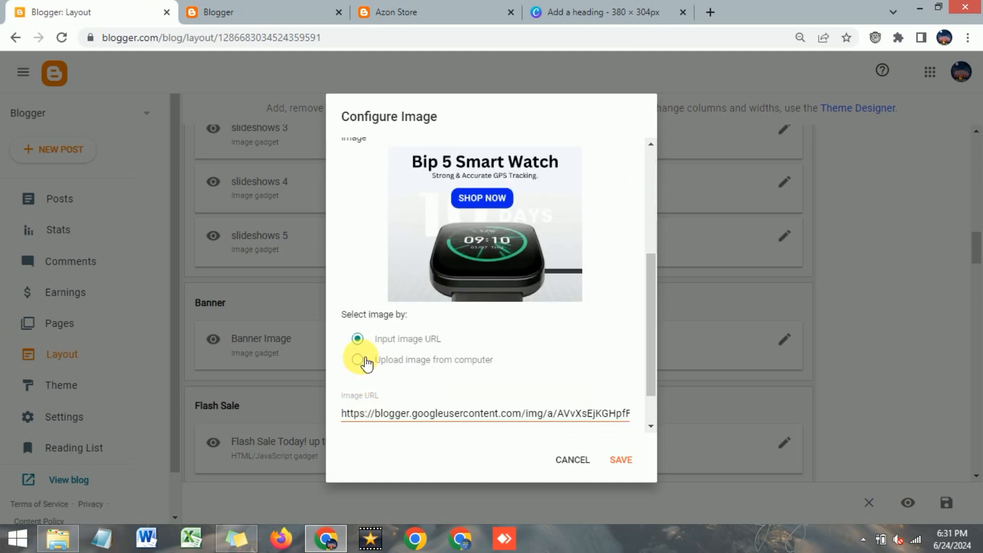
click(358, 361)
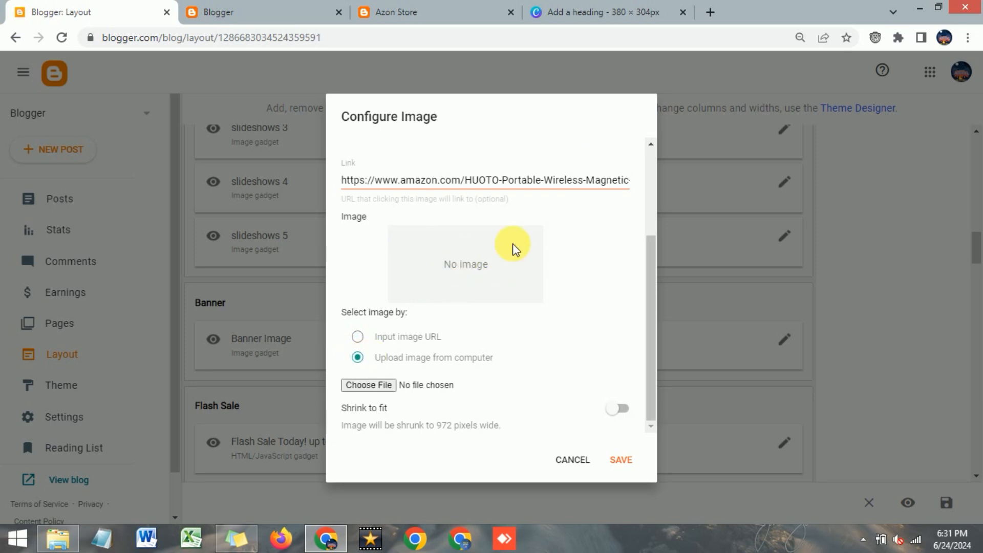
click(373, 389)
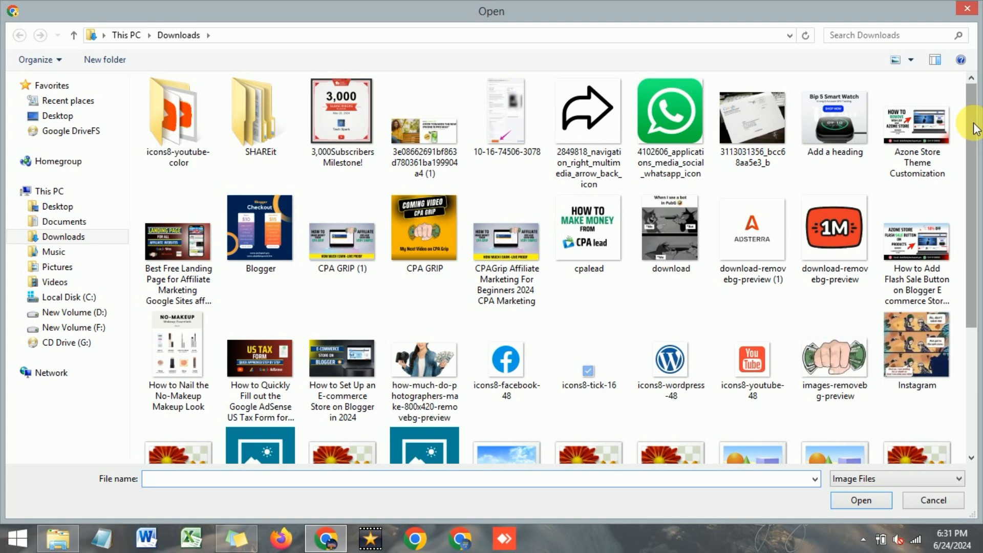
click(840, 144)
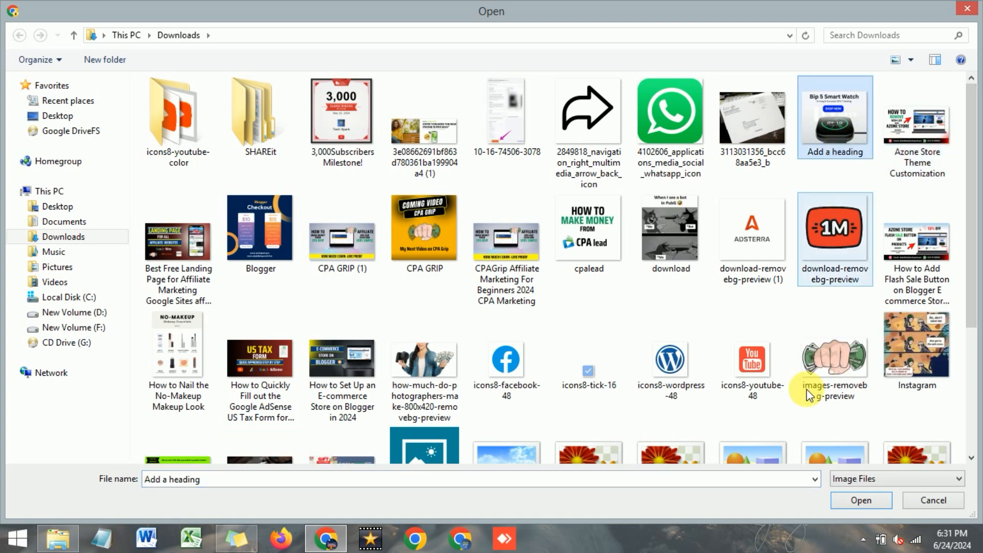
click(862, 500)
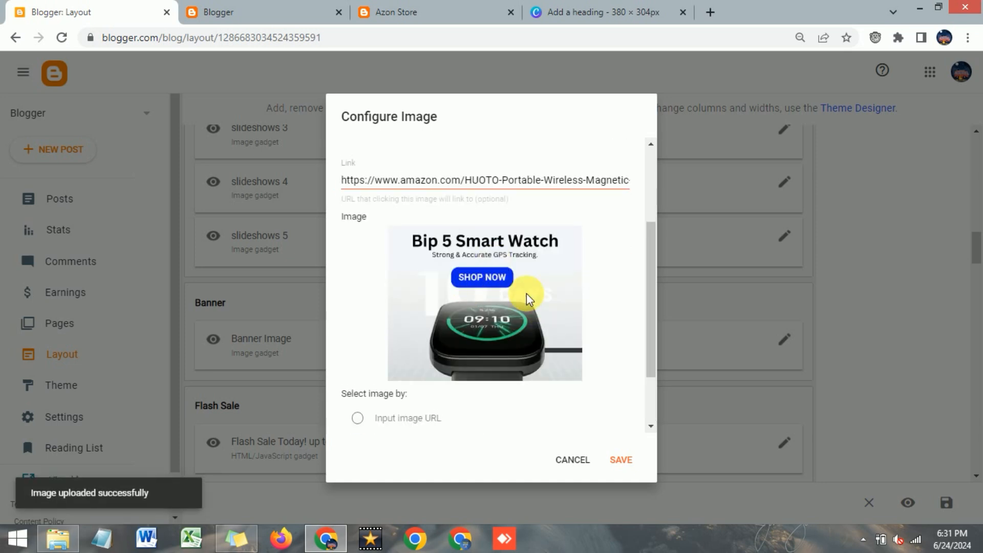
scroll(529, 300, down, 2)
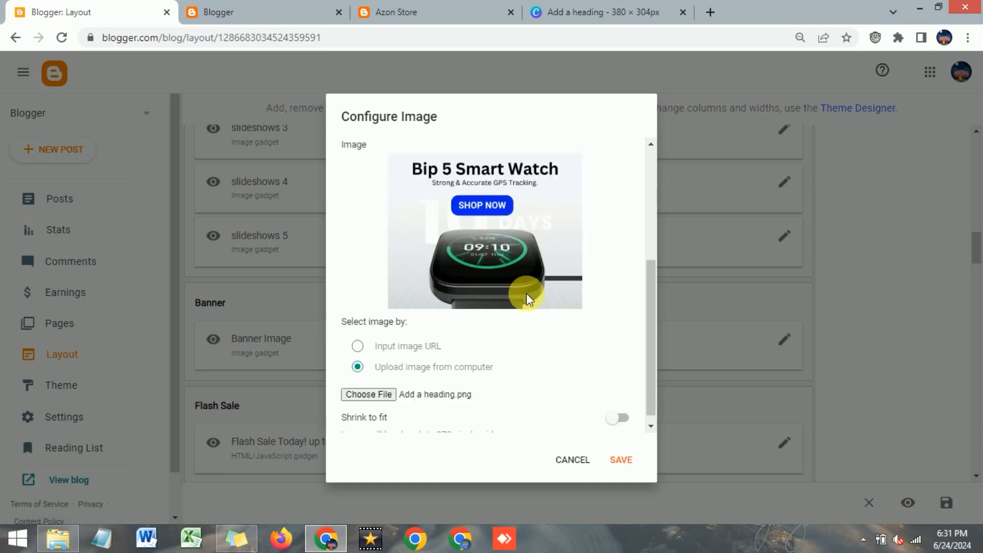
Compare the uploaded banner with the Canva design and the note giving the height of 304 px and width of 380 px
click(635, 10)
click(72, 11)
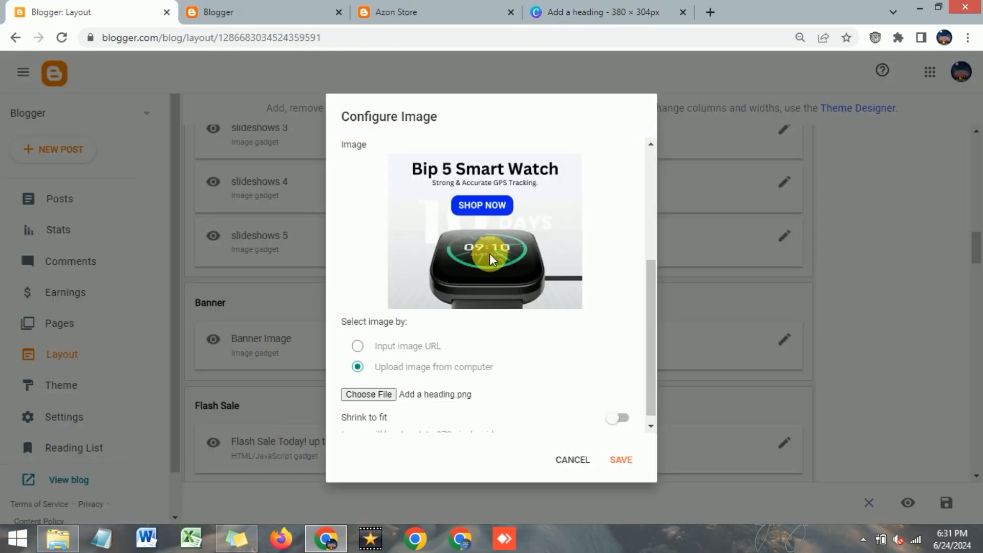
click(621, 10)
click(113, 11)
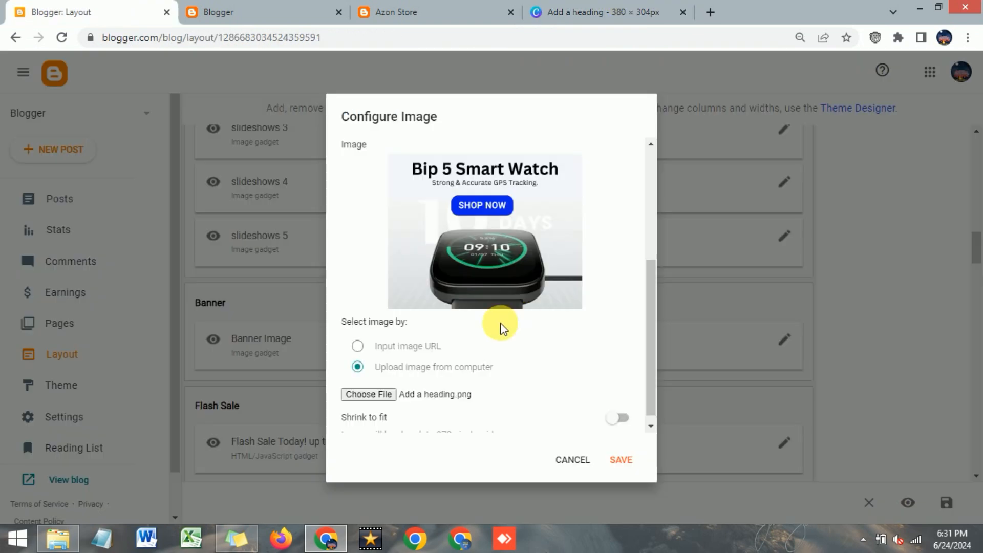
scroll(459, 263, up, 2)
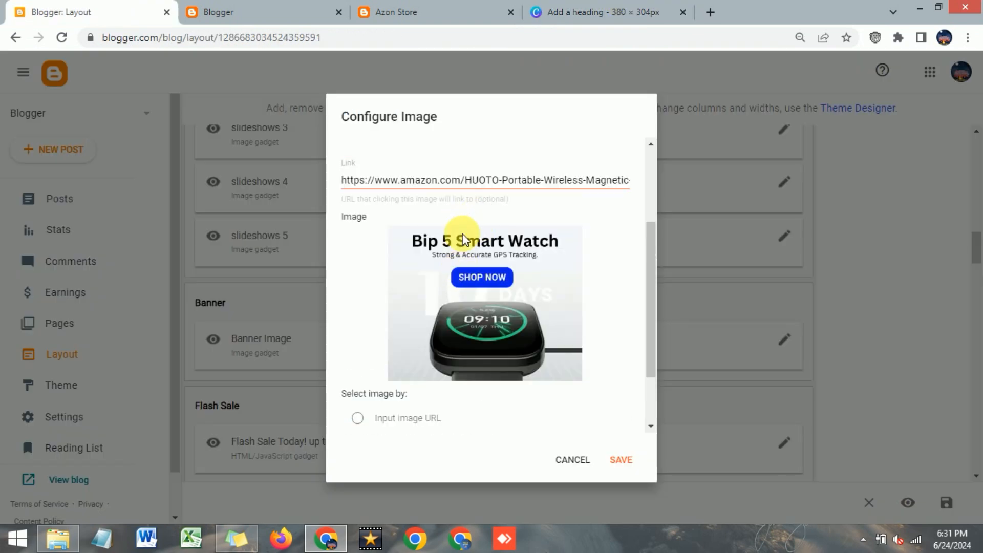
click(236, 538)
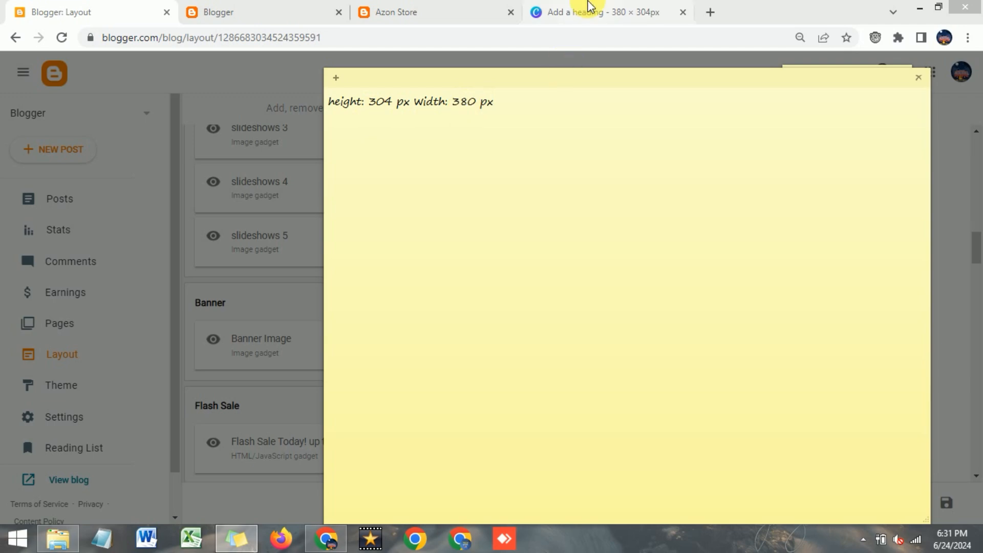
click(589, 6)
click(589, 6)
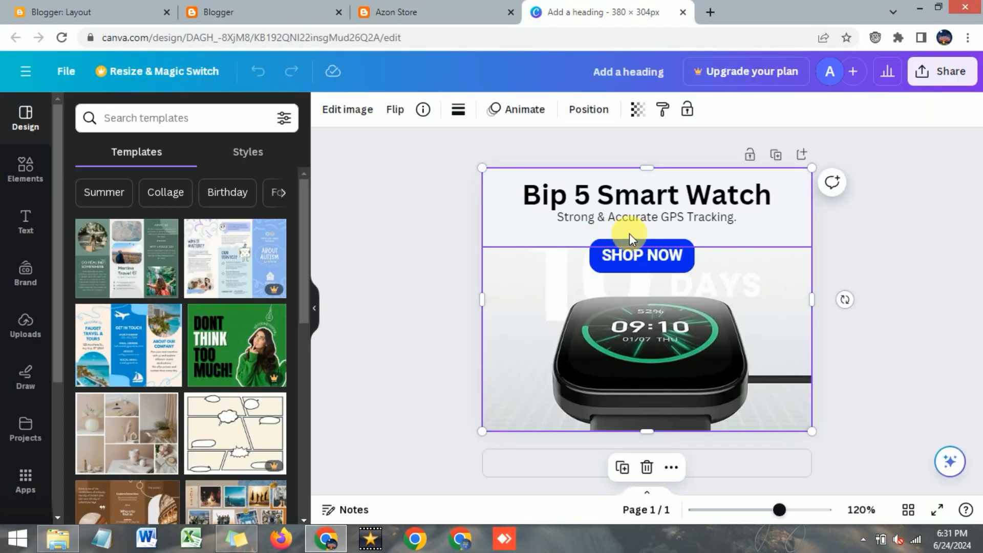
click(419, 217)
click(93, 9)
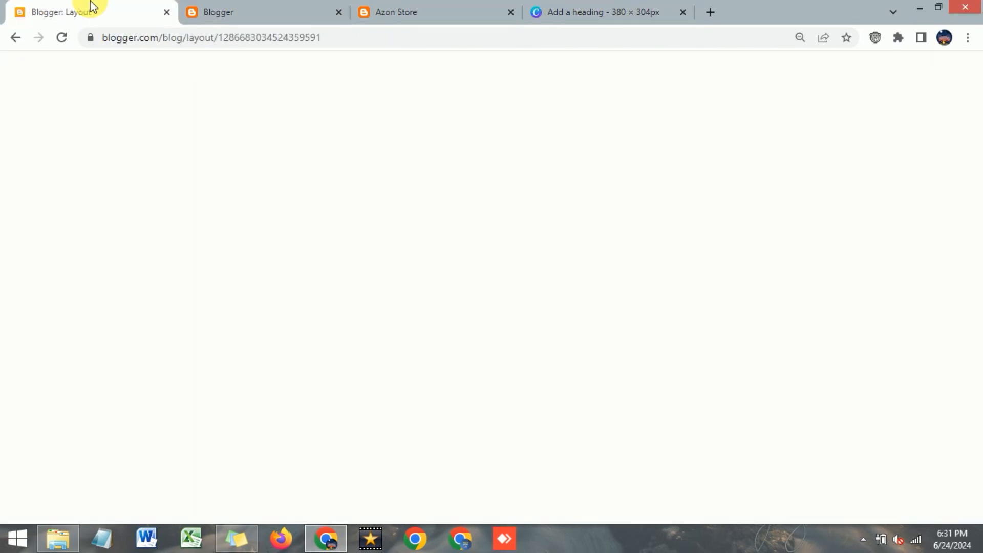
Review the Amazon product link in the Banner Image gadget and save the gadget with the uploaded banner
scroll(417, 230, up, 2)
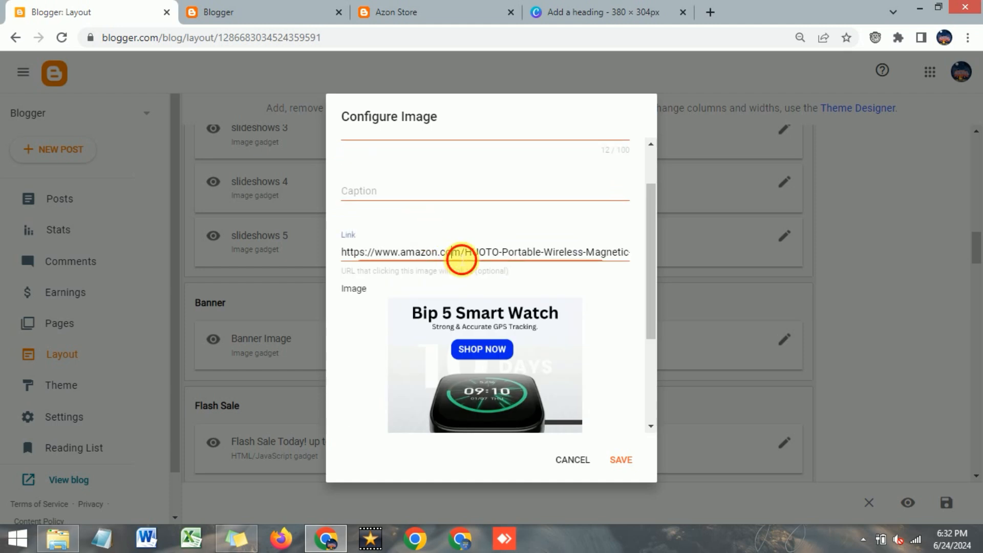
triple_click(460, 258)
scroll(446, 226, down, 3)
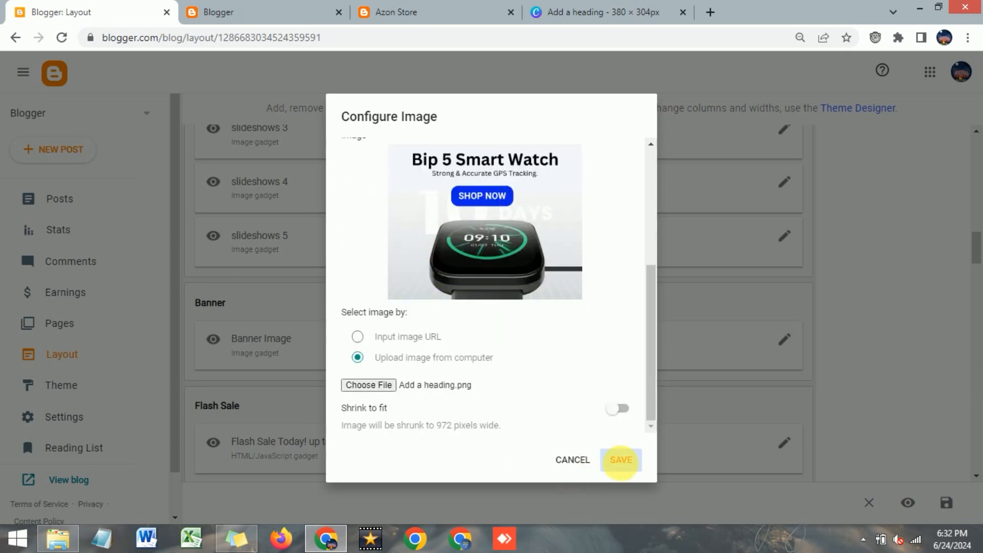
click(621, 461)
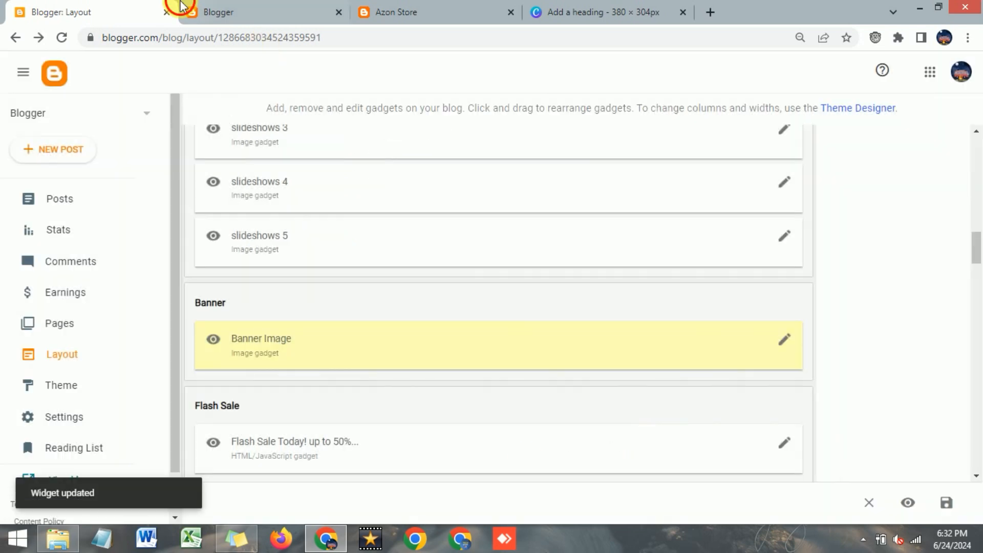
Check the smart watch banner on the live blog, and close the Canva and Azon Store demo tabs
click(188, 7)
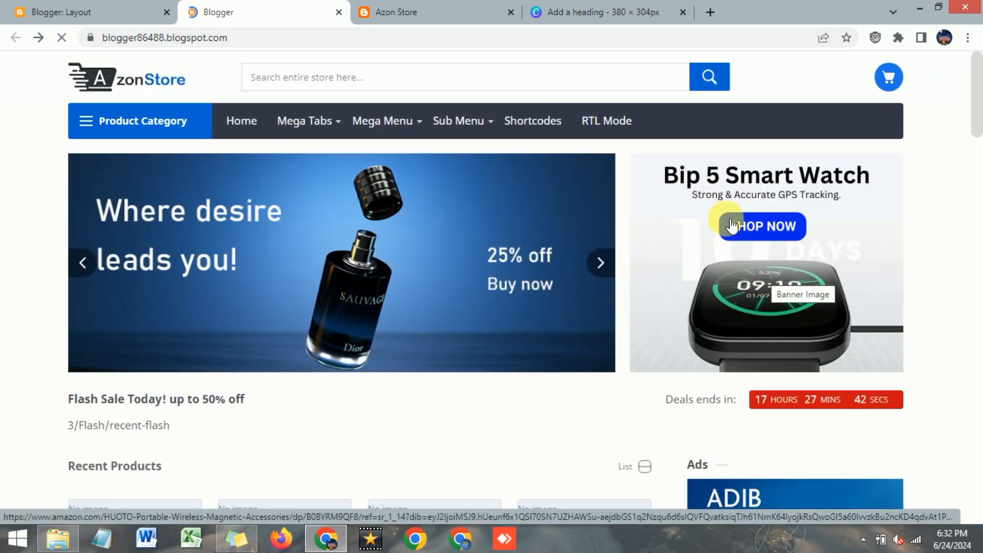
click(684, 13)
click(512, 12)
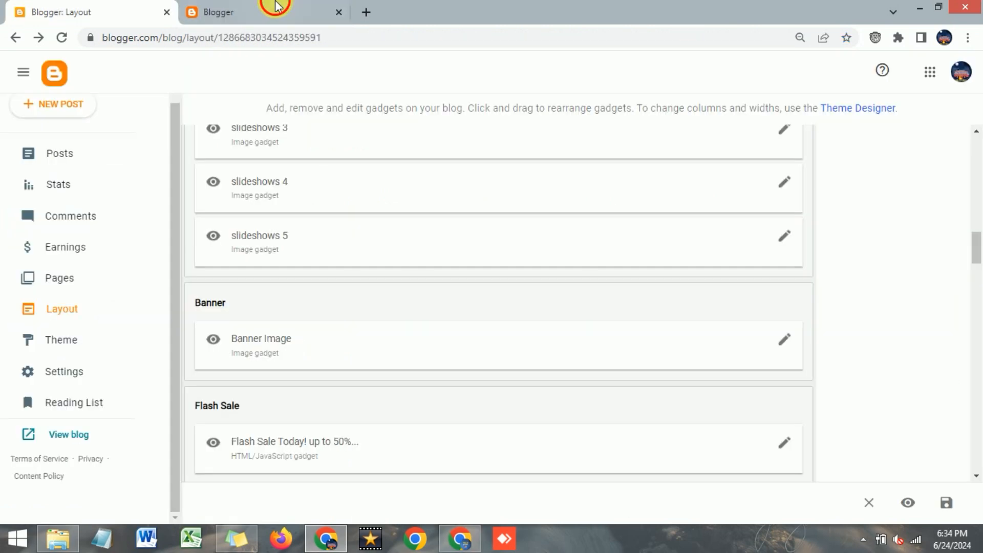
click(275, 8)
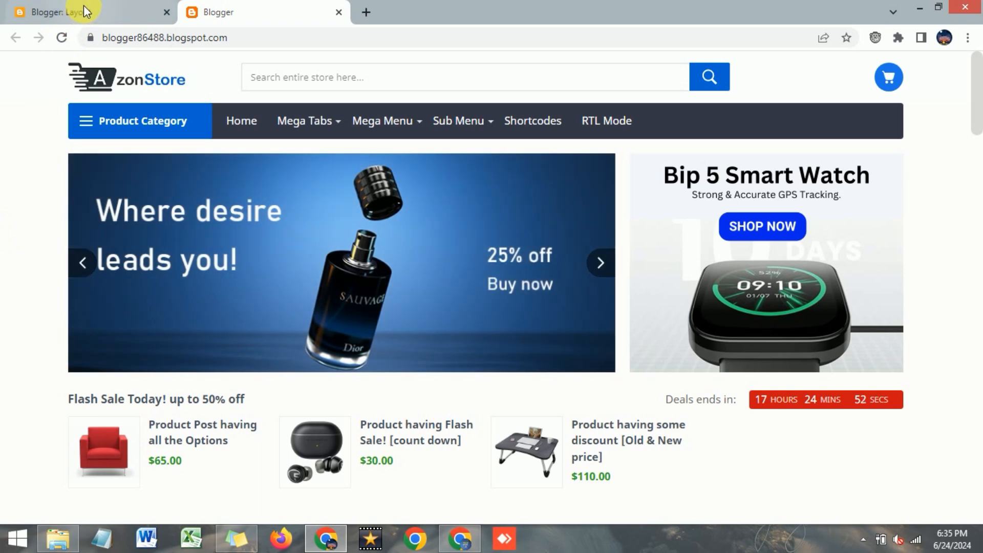
Switch to the Tech Spark YouTube channel and browse its videos sorted by Popular
click(458, 539)
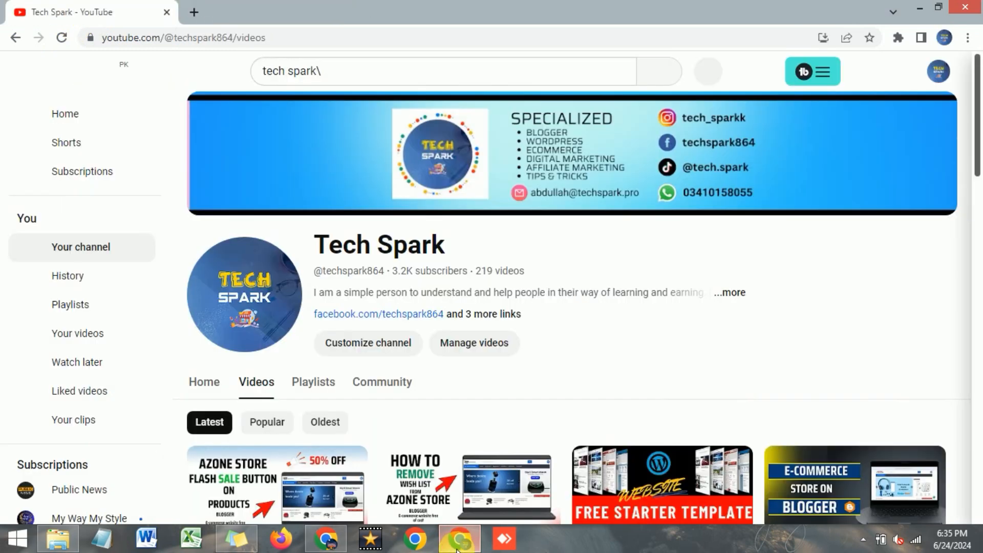
drag(303, 235, 485, 243)
click(479, 238)
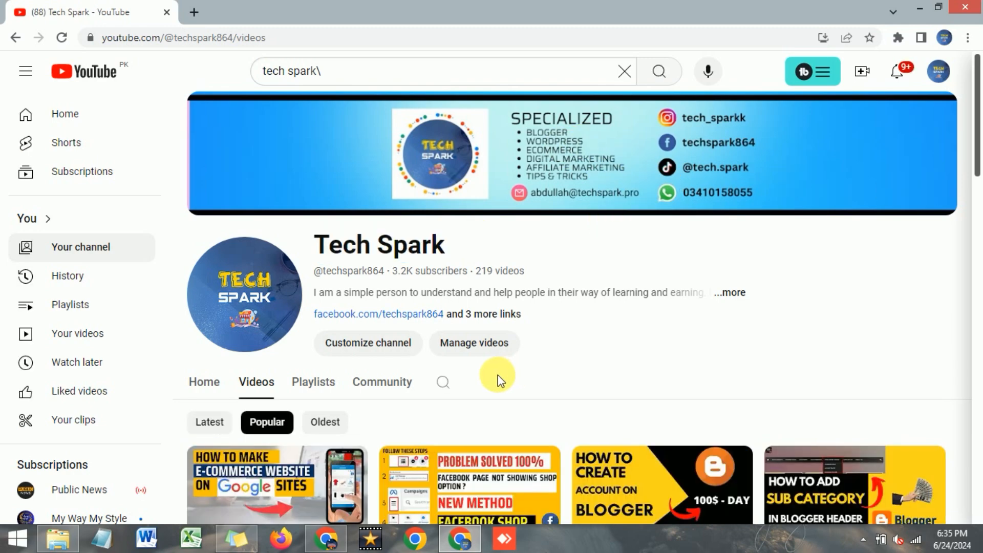
scroll(500, 382, down, 3)
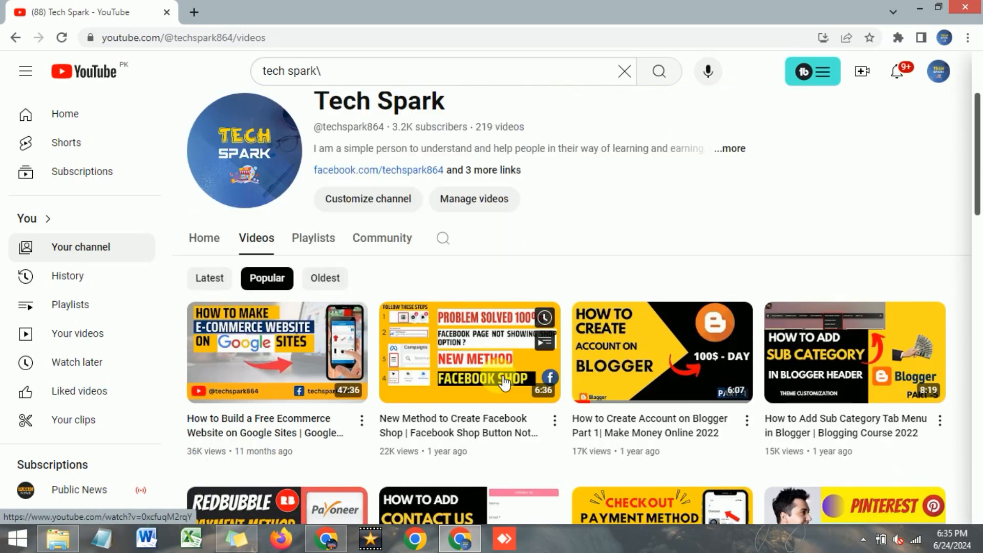
scroll(502, 379, down, 2)
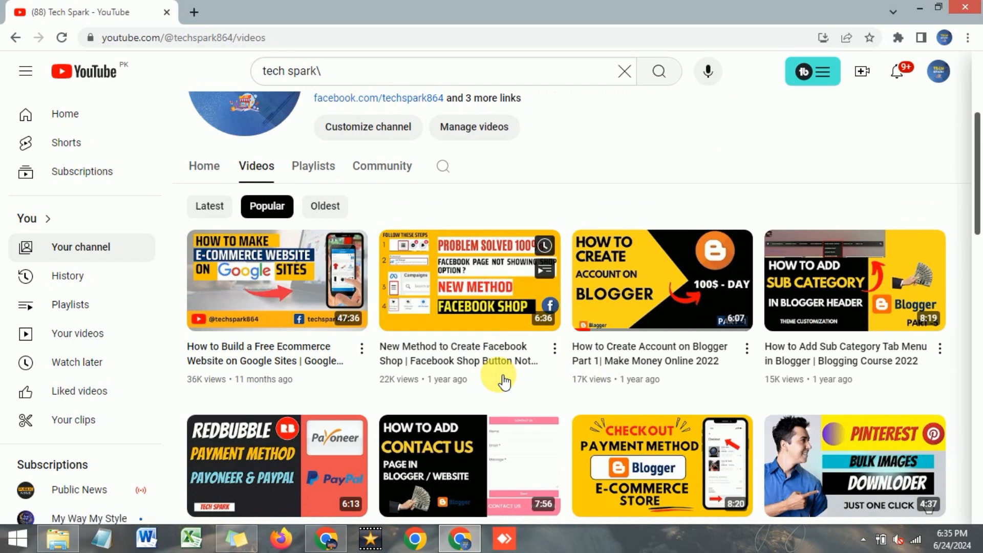
scroll(271, 256, up, 1)
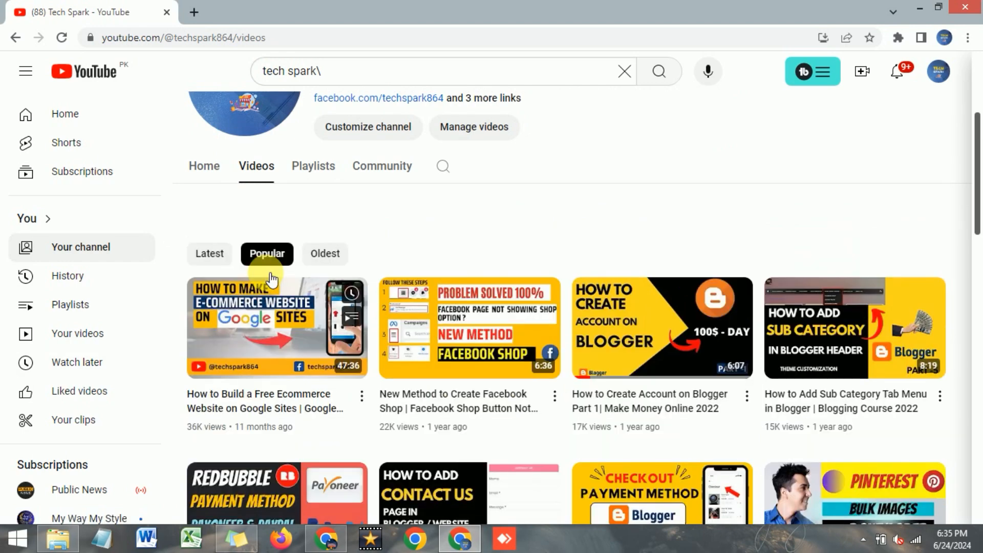
scroll(487, 411, down, 5)
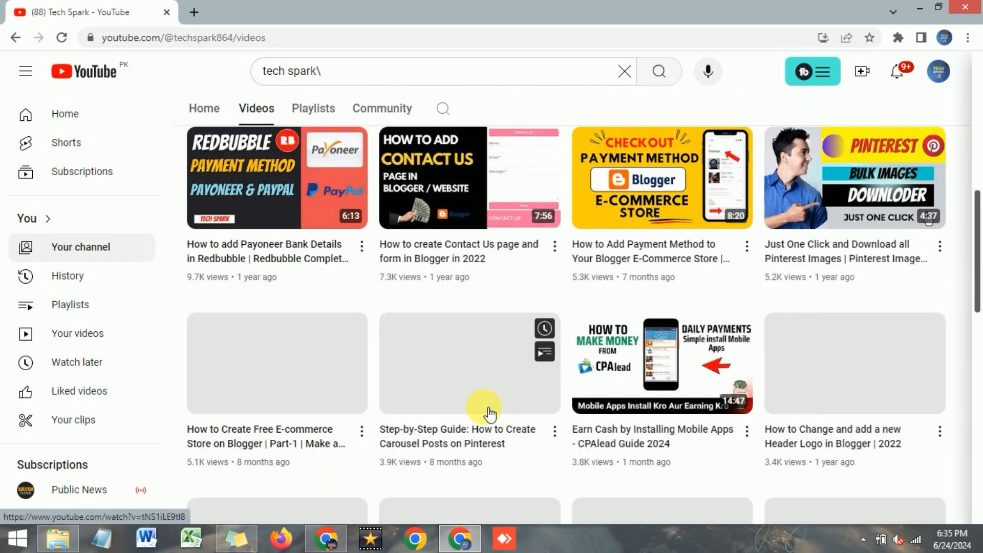
scroll(490, 413, down, 1)
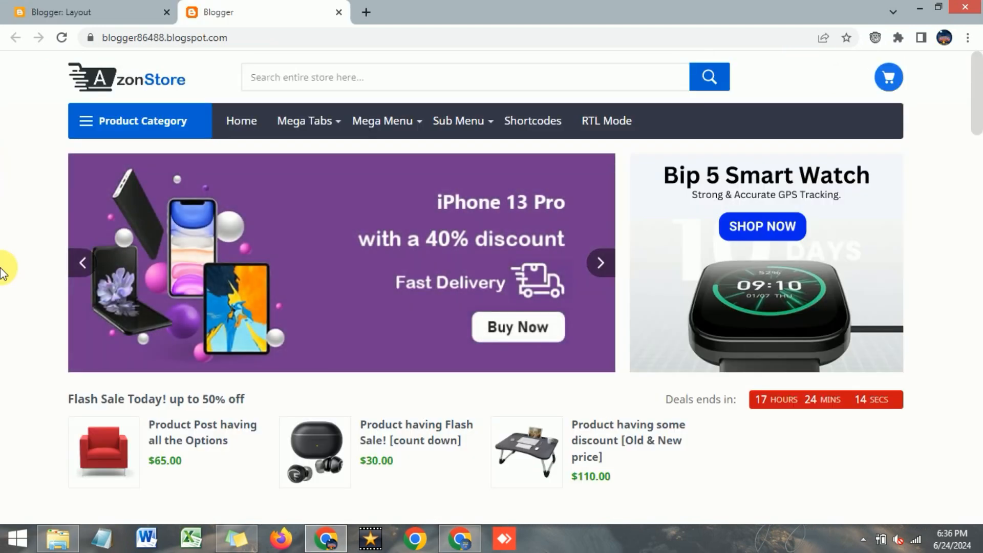
Examine the live blog's product, ads and discount banner sections, and return to the Tech Spark YouTube channel
scroll(5, 270, down, 10)
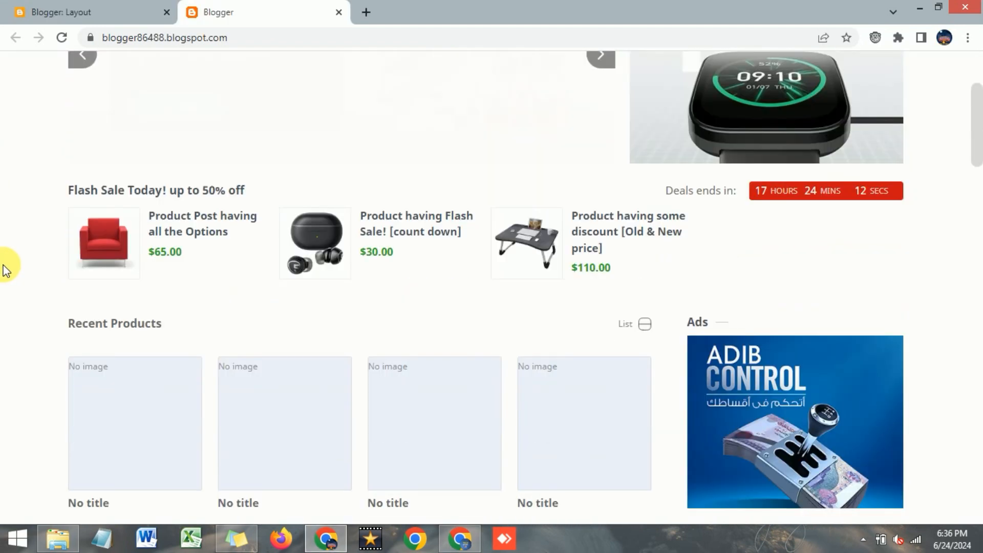
scroll(5, 270, down, 1)
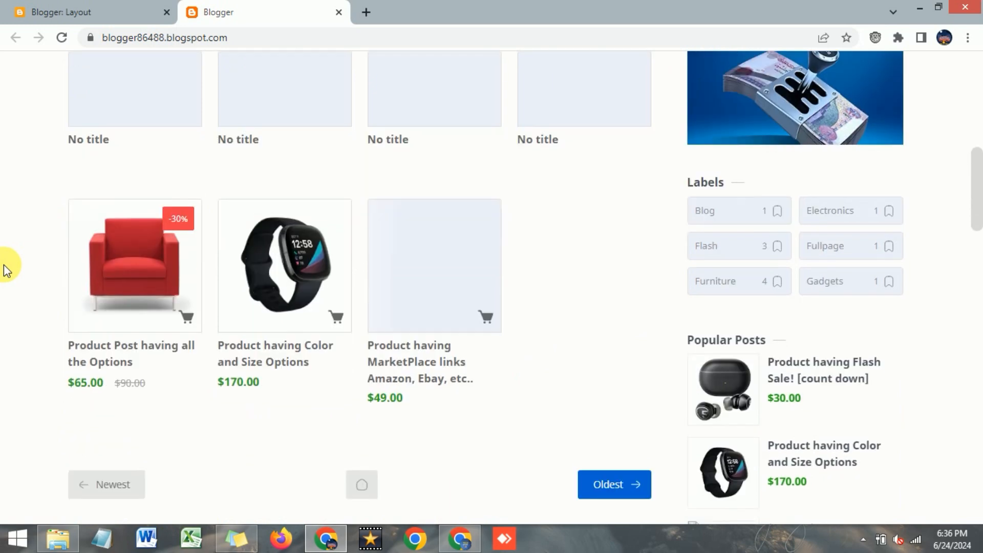
scroll(5, 270, up, 2)
scroll(5, 270, down, 9)
scroll(6, 270, down, 3)
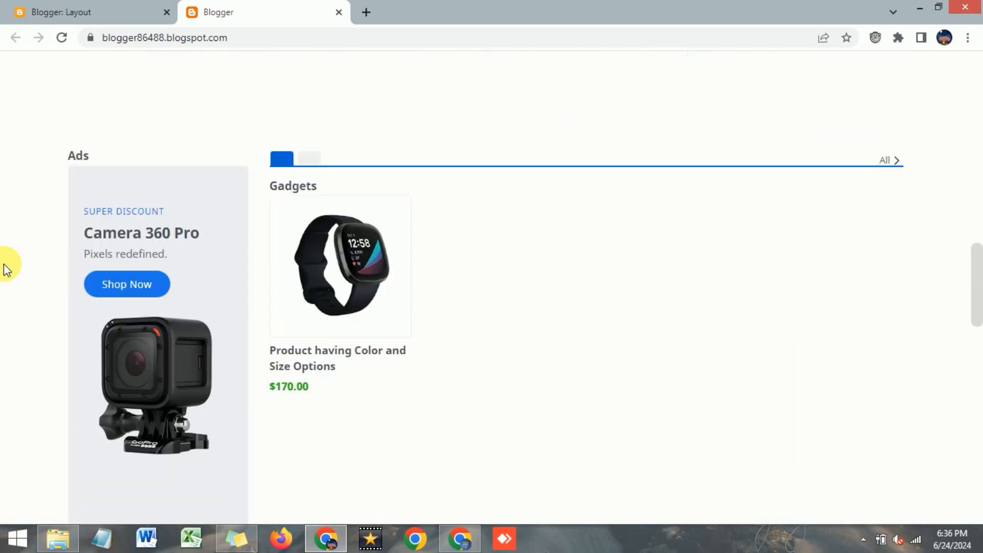
scroll(5, 263, down, 2)
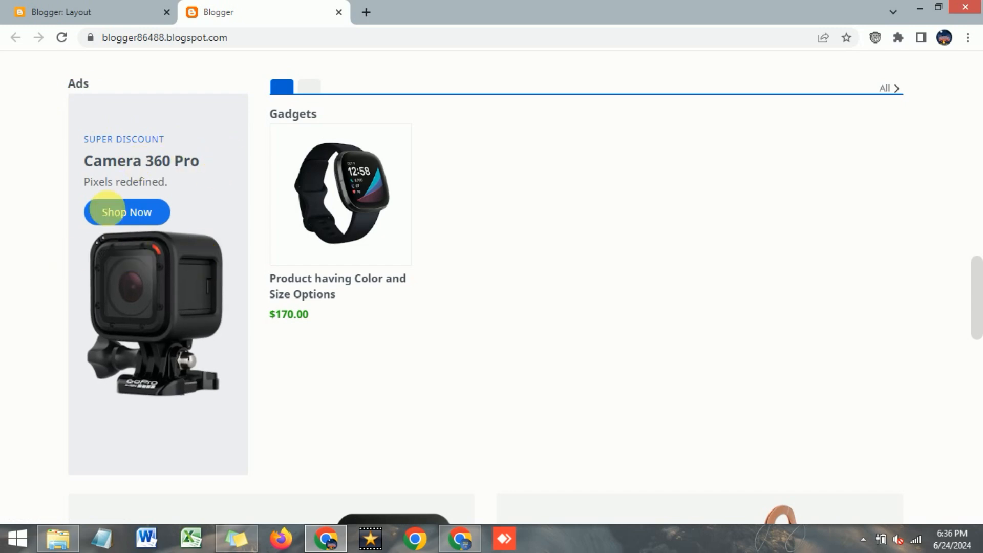
scroll(144, 200, down, 3)
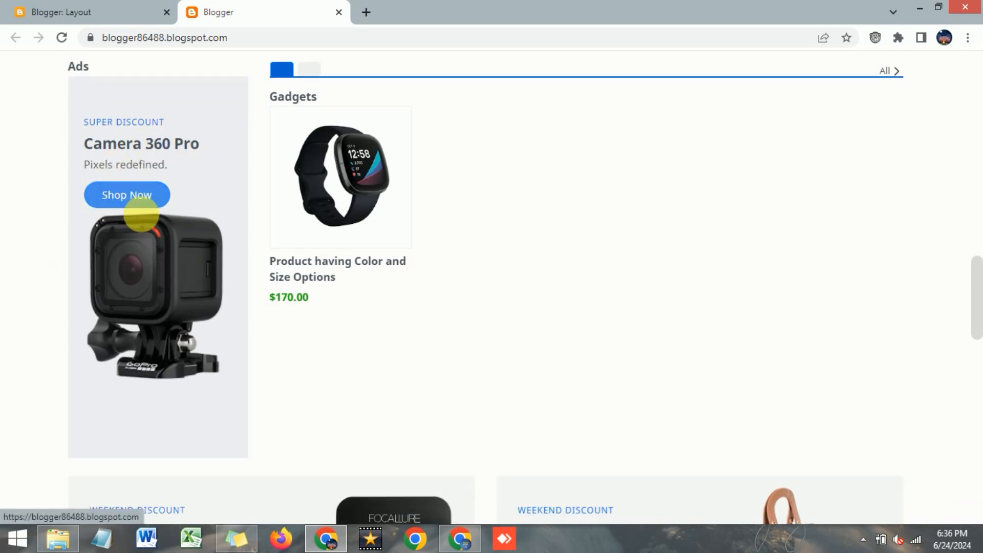
scroll(140, 214, down, 2)
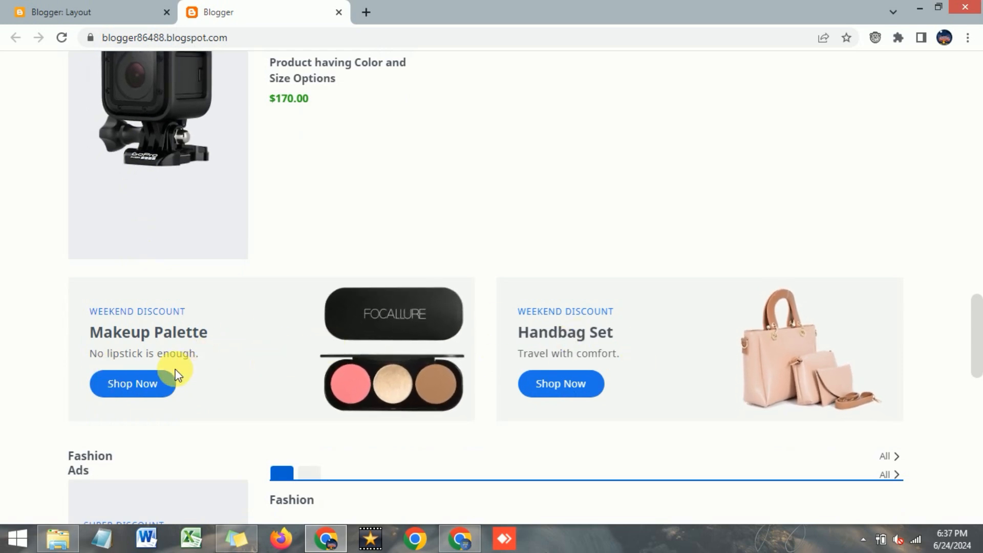
scroll(204, 351, up, 5)
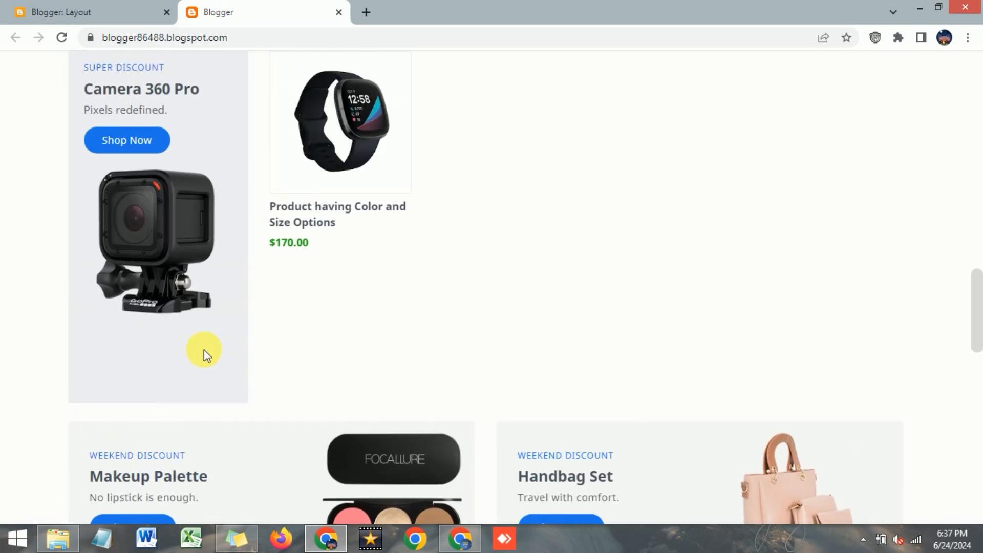
scroll(203, 350, up, 4)
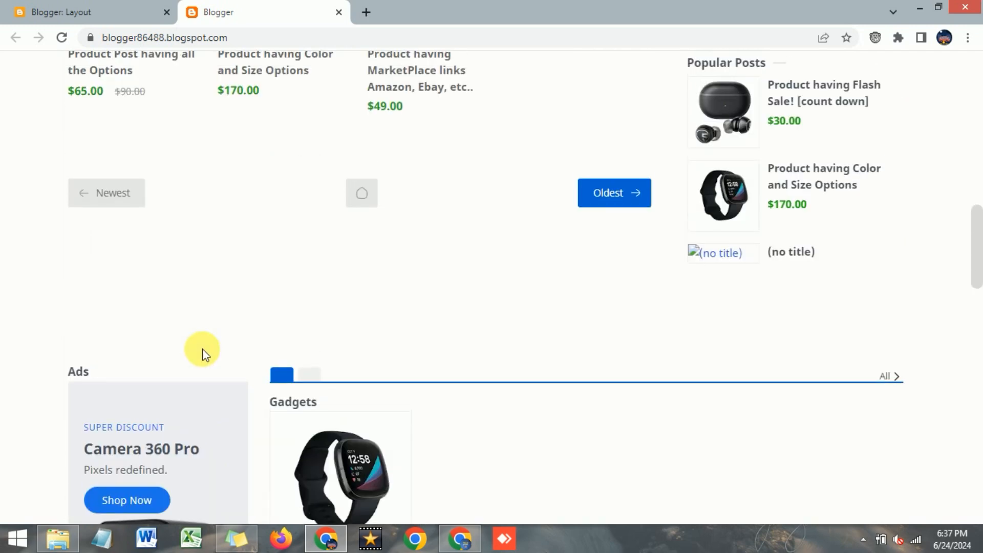
scroll(151, 299, up, 12)
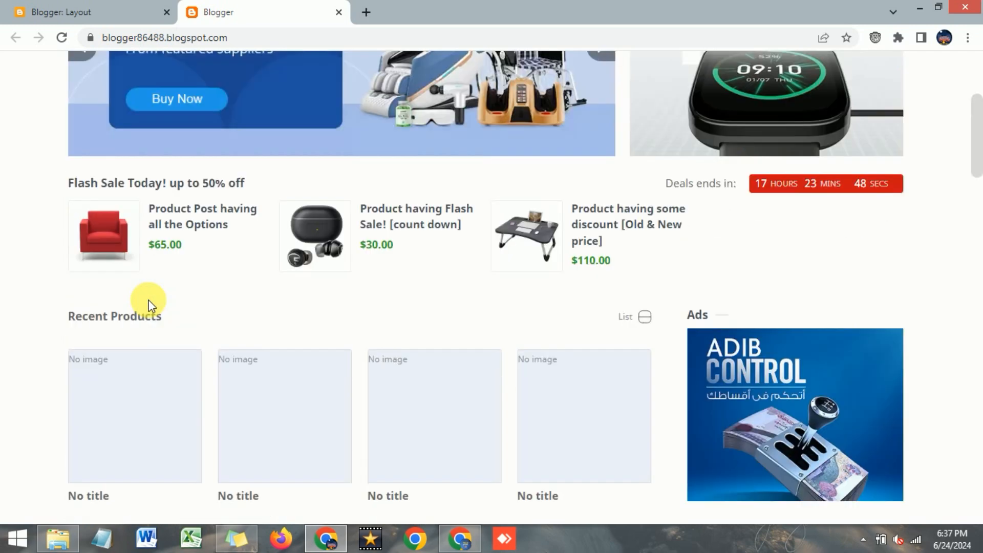
click(451, 538)
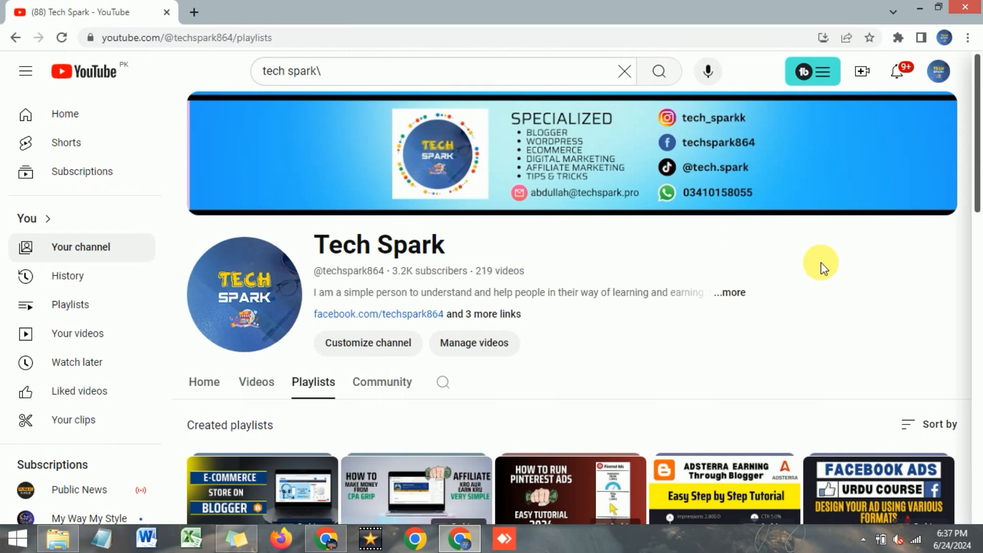